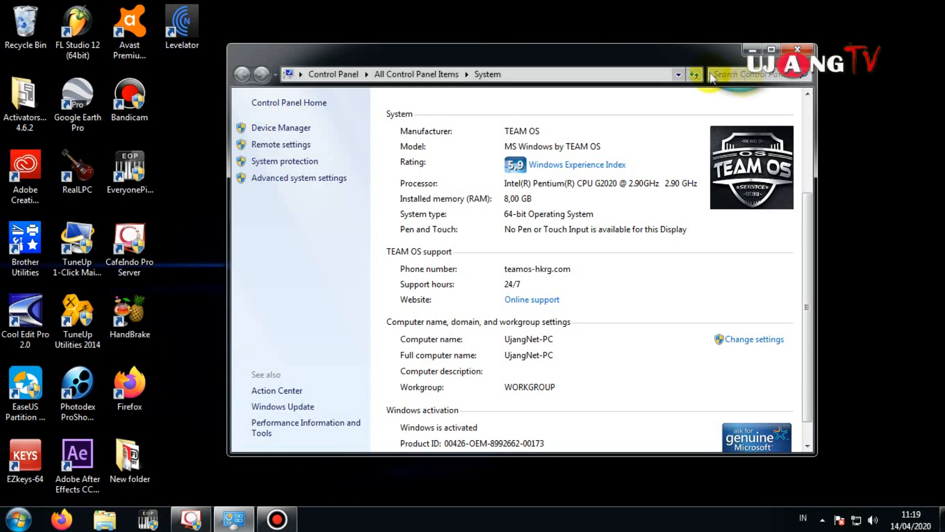
- Close the System window and open the advanced sharing properties of drive new disc a (F:) in the file explorer
click(798, 48)
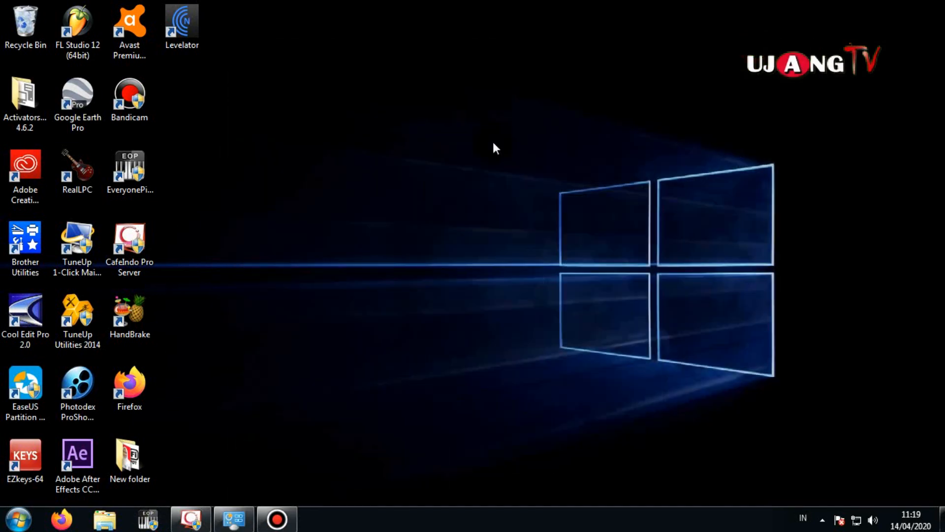
click(114, 521)
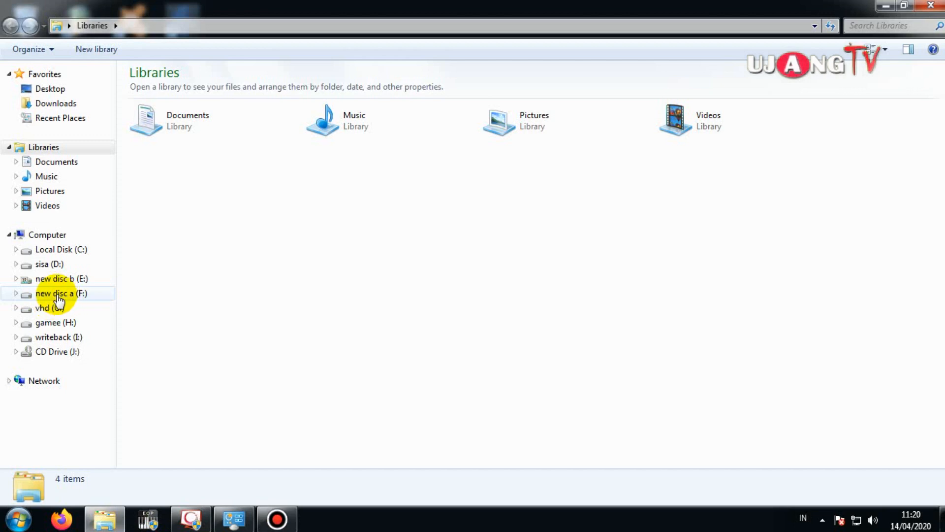
right_click(58, 295)
mouse_move(168, 273)
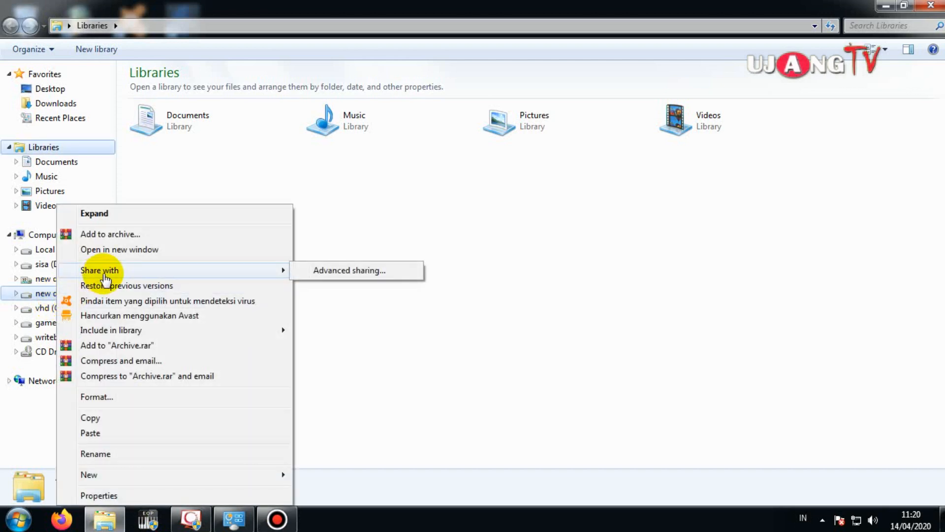
click(374, 276)
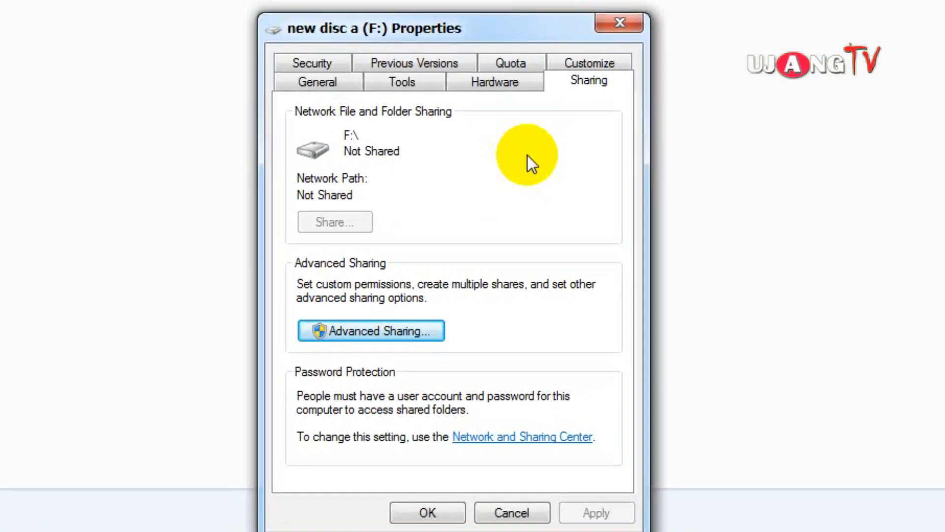
- Edit the security permissions of drive F: and search for all users and groups that can be added
click(325, 63)
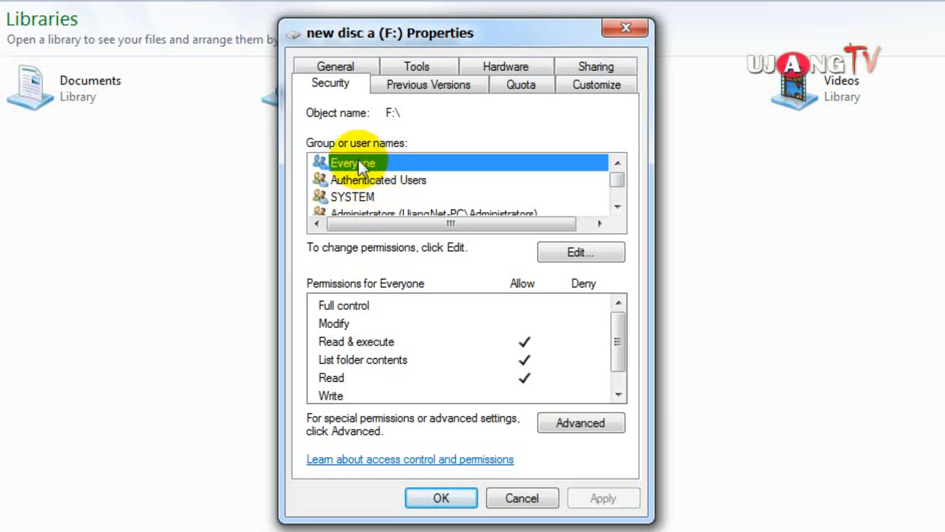
click(577, 252)
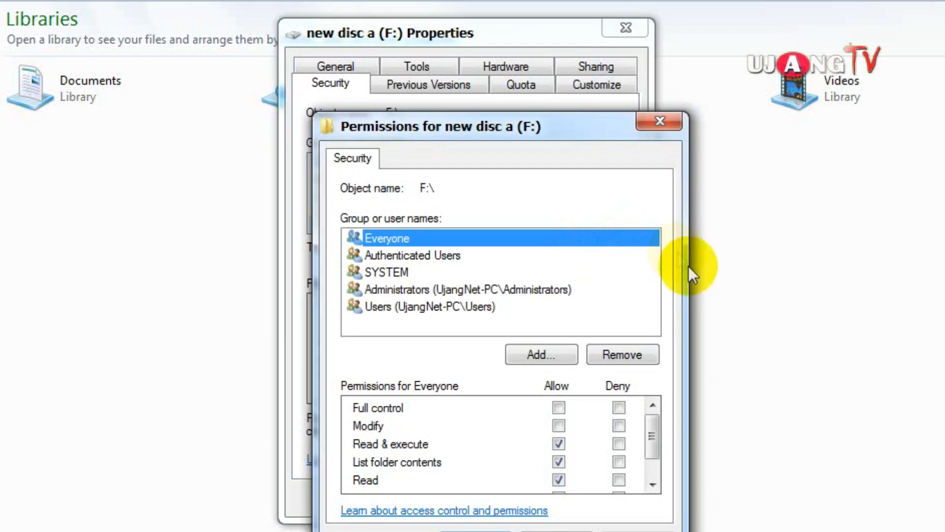
click(535, 355)
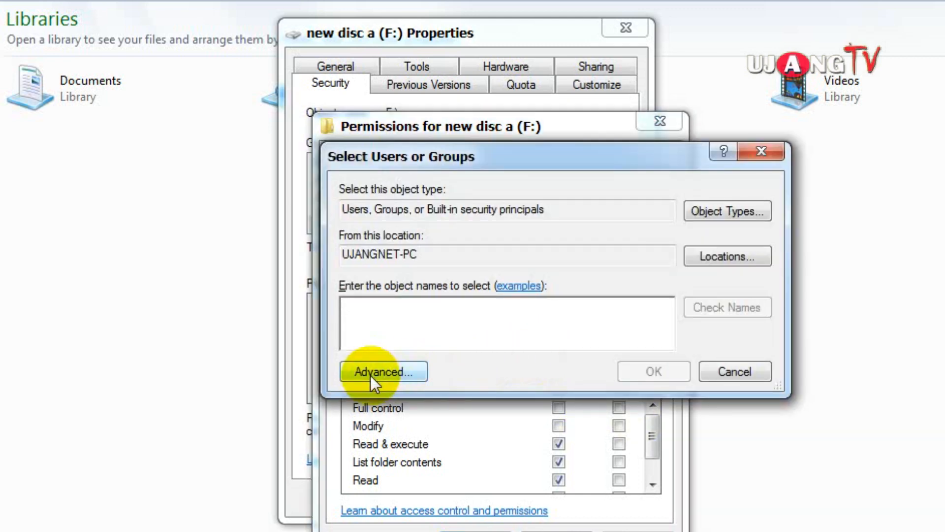
click(371, 375)
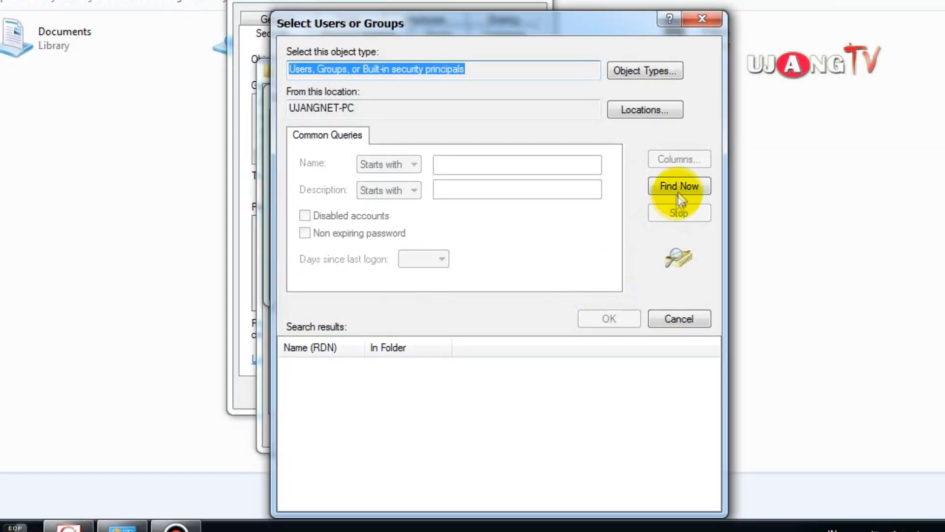
click(680, 187)
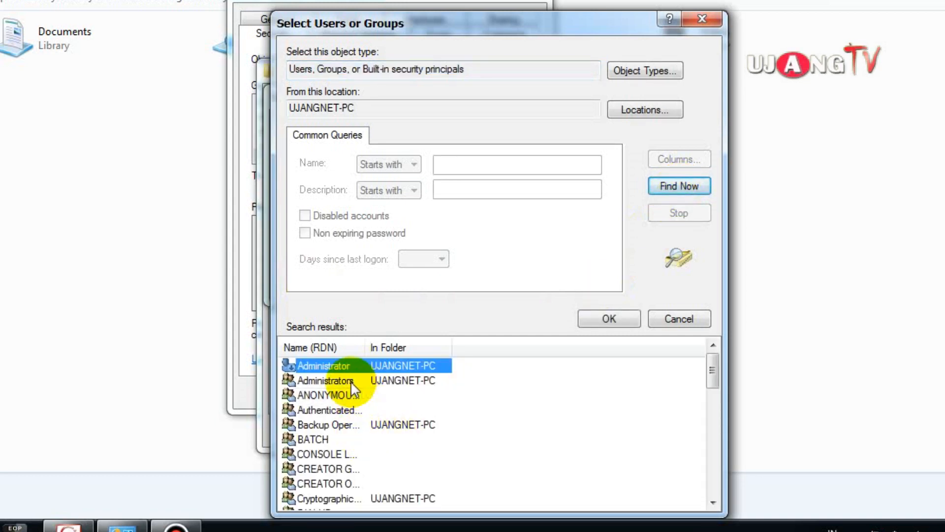
- Add the Everyone group from the search results to the drive's permissions and confirm
scroll(349, 383, down, 2)
scroll(350, 389, up, 1)
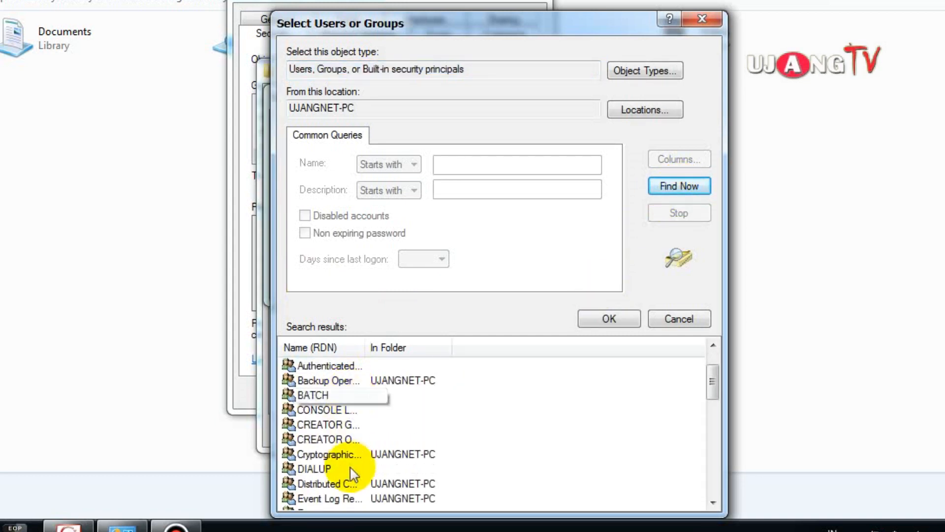
scroll(329, 443, up, 1)
scroll(332, 450, down, 1)
scroll(332, 450, up, 1)
scroll(332, 450, down, 1)
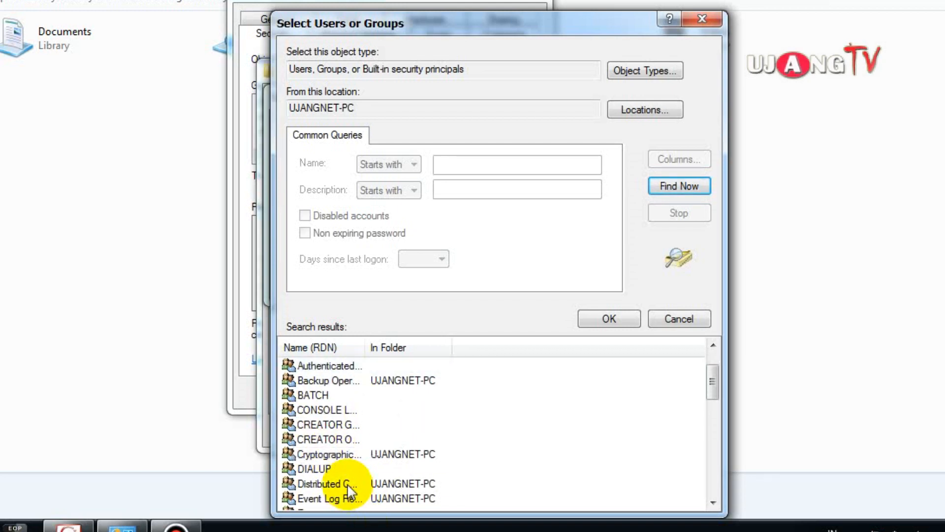
click(322, 484)
scroll(335, 482, down, 1)
click(325, 469)
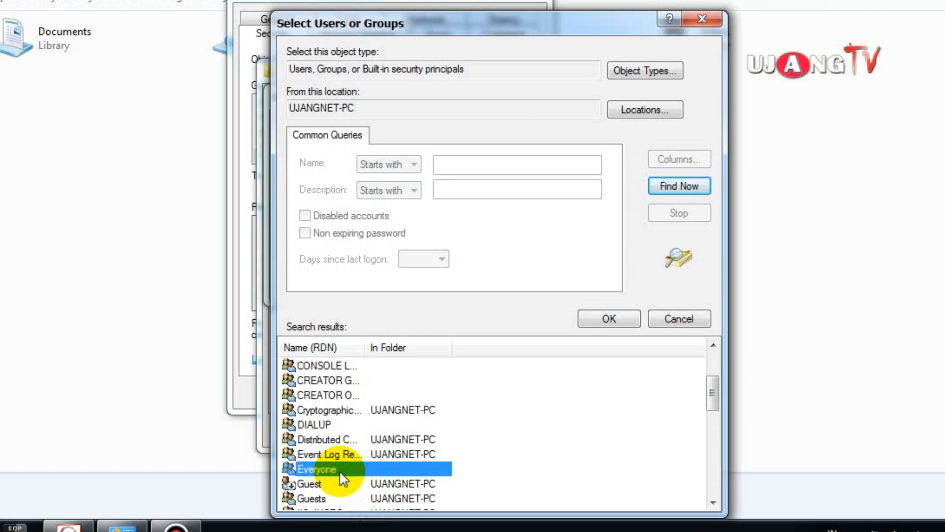
click(607, 318)
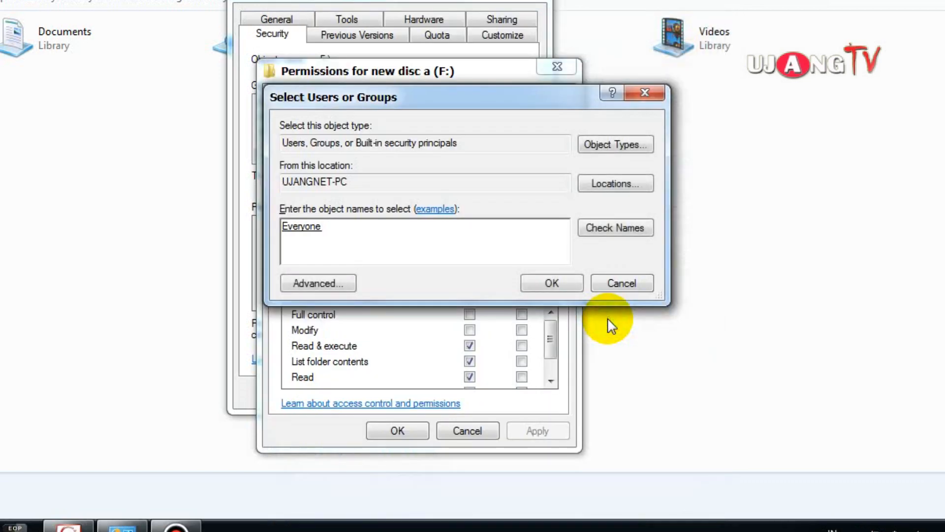
click(543, 281)
click(414, 429)
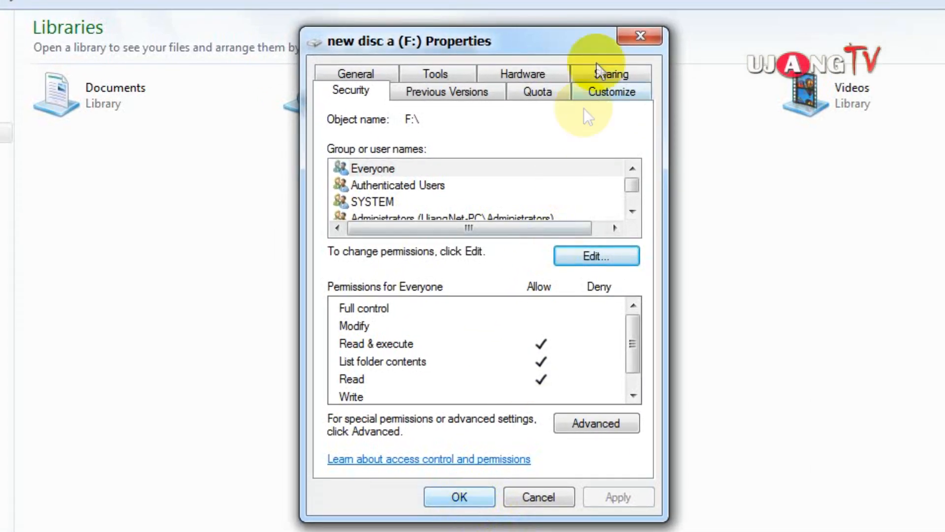
- Share drive F: through Advanced Sharing with the share name "tutorial", apply it and close the drive's properties
click(616, 78)
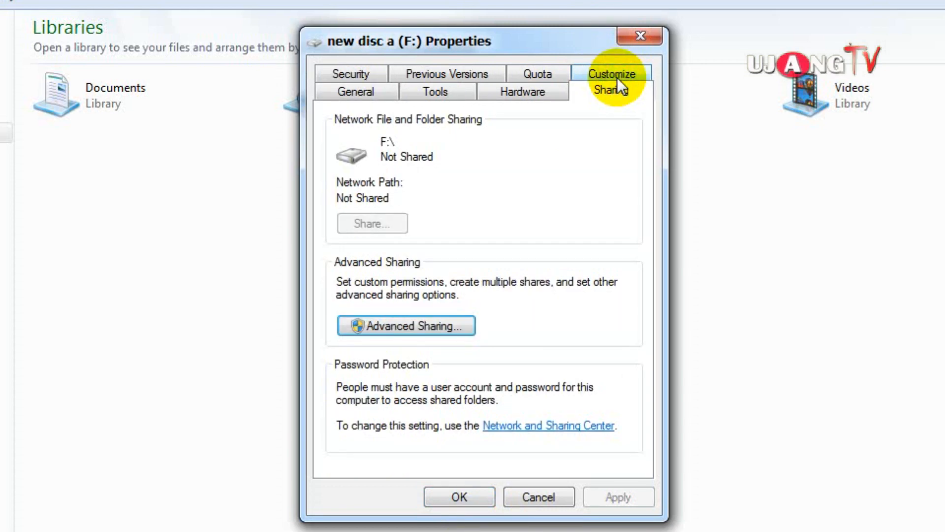
click(402, 326)
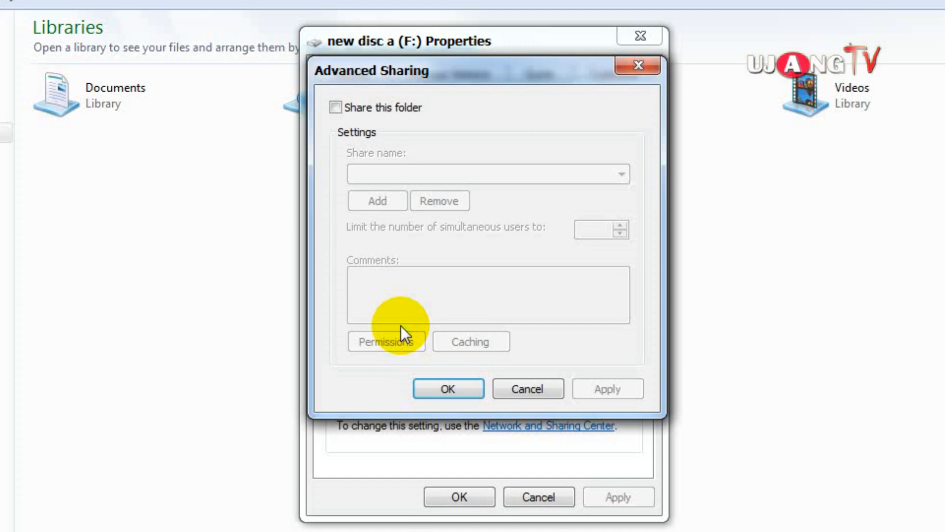
click(336, 107)
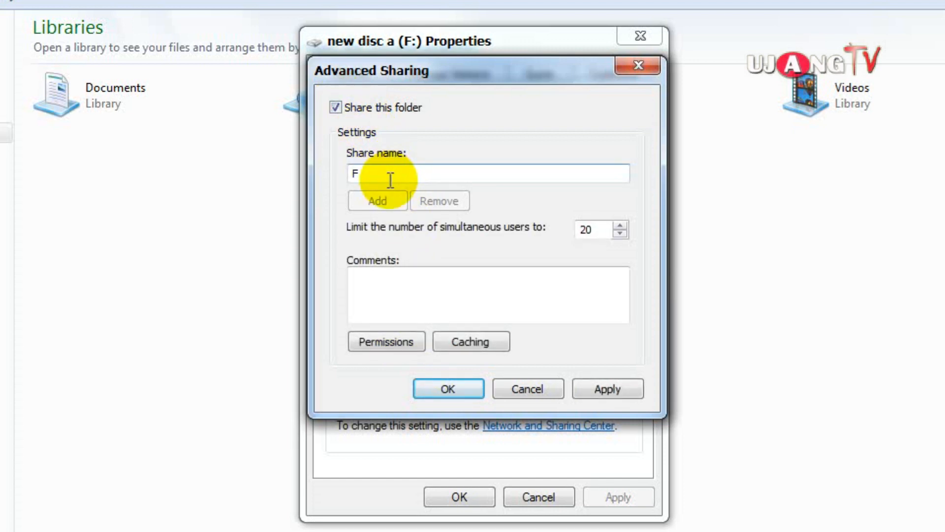
drag(389, 175, 349, 182)
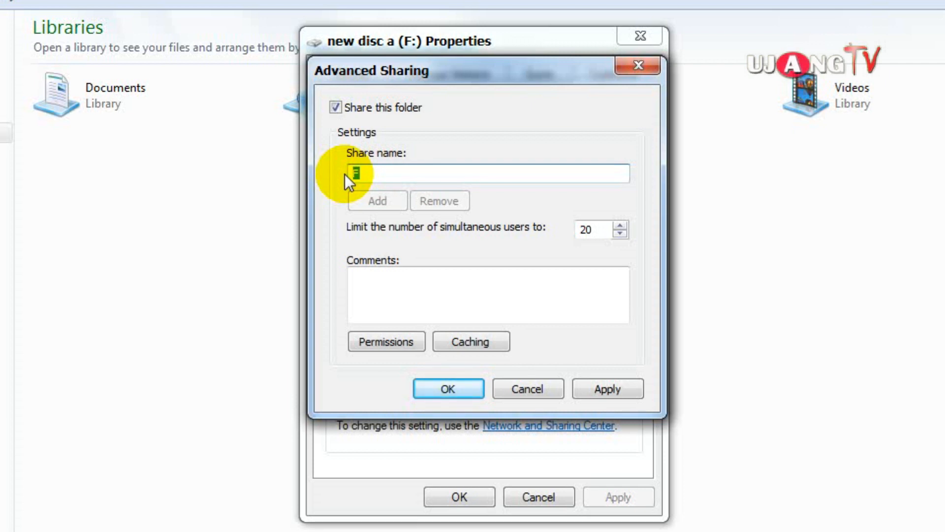
text(tutorial)
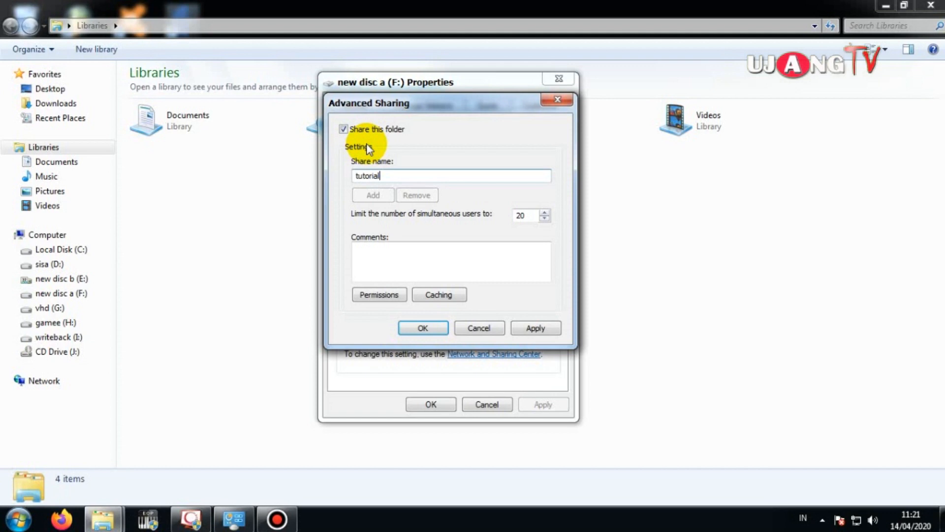
click(539, 328)
click(422, 327)
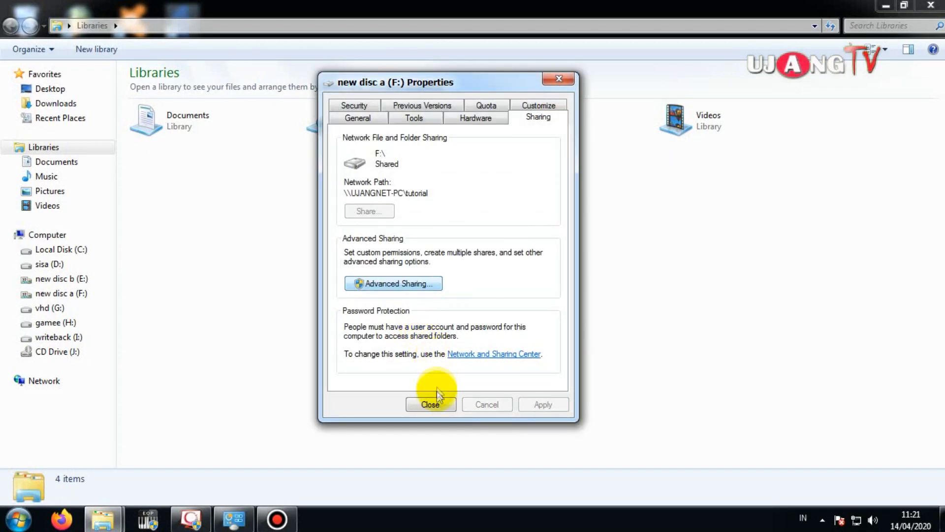
click(437, 404)
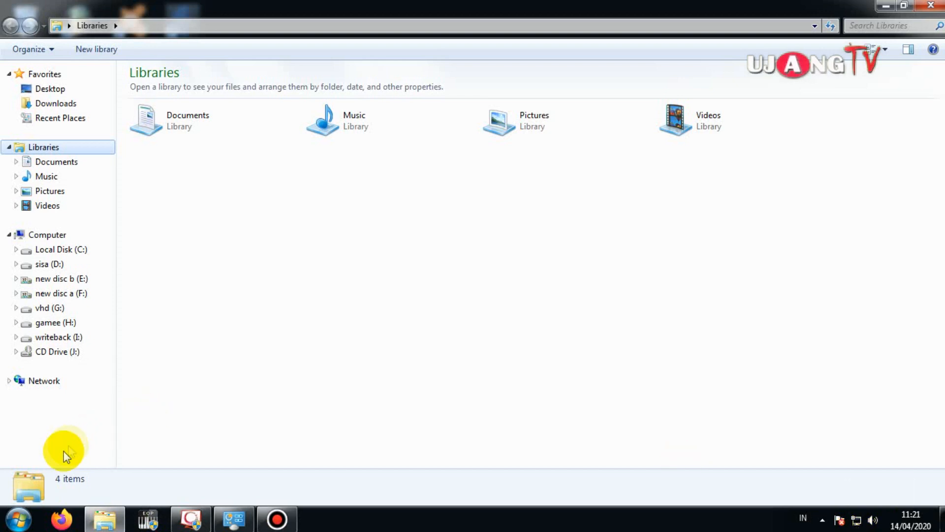
click(19, 519)
click(529, 263)
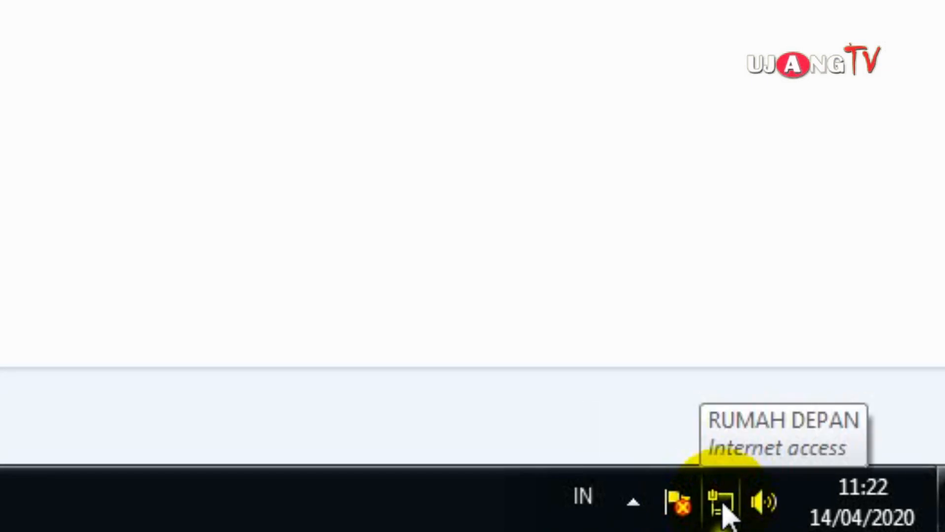
- Open the advanced sharing settings from the Network and Sharing Center's HomeGroup page and expand the Home or Work profile
right_click(722, 500)
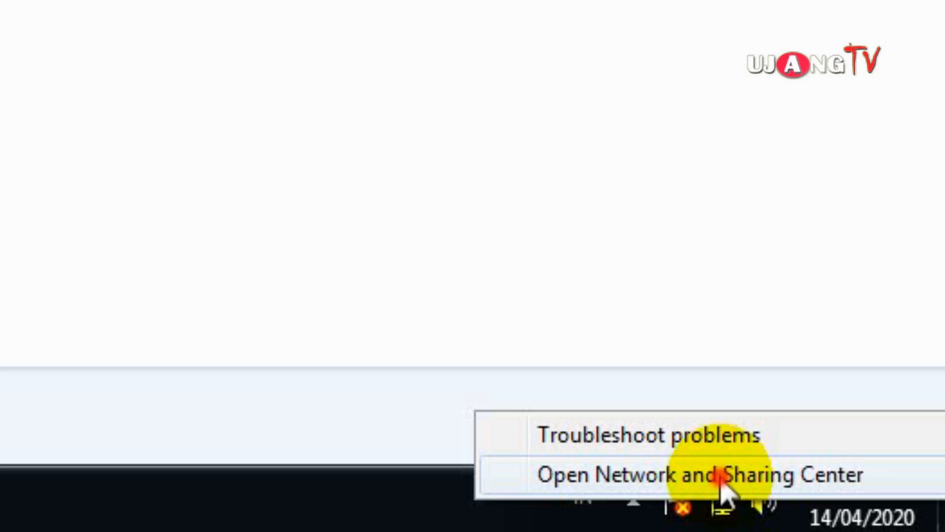
click(722, 492)
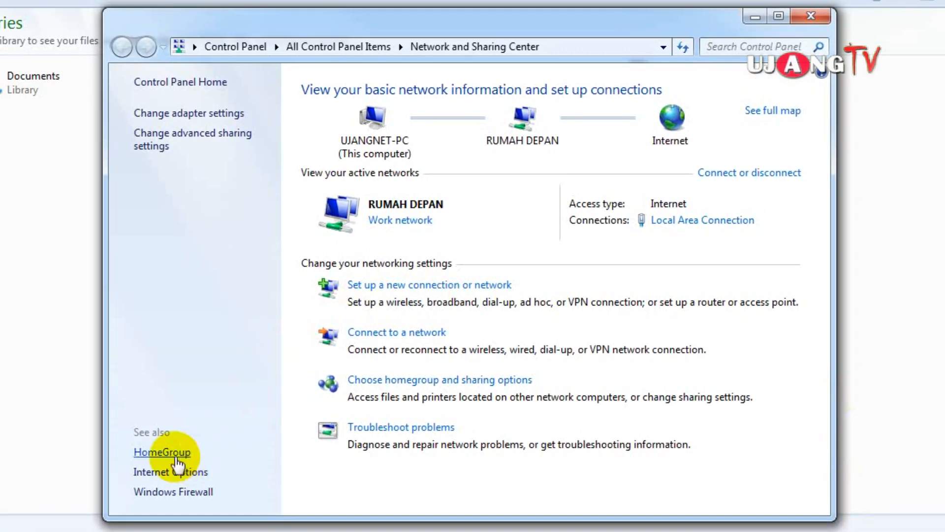
click(170, 456)
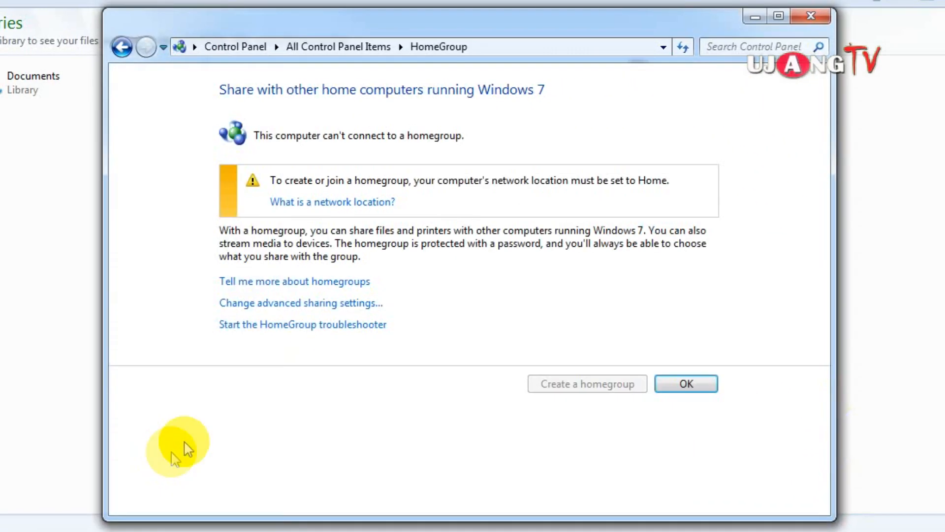
click(277, 305)
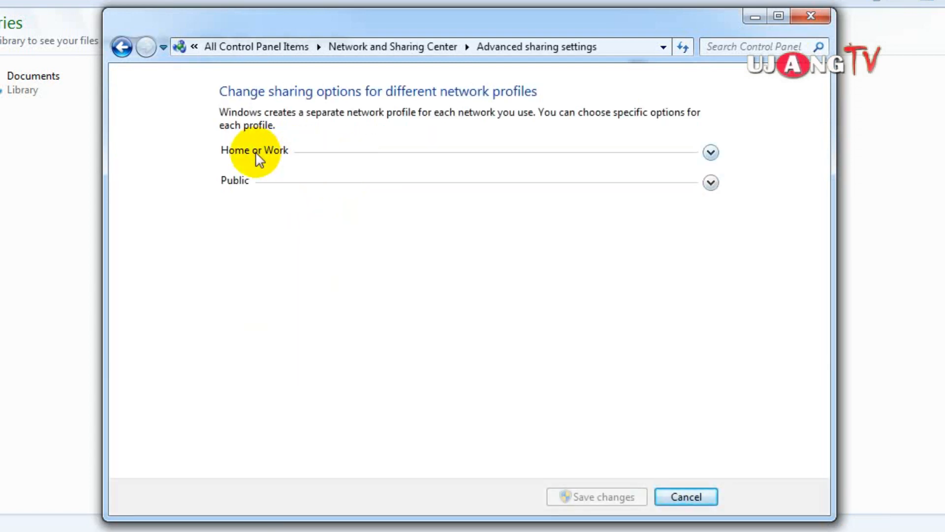
click(711, 153)
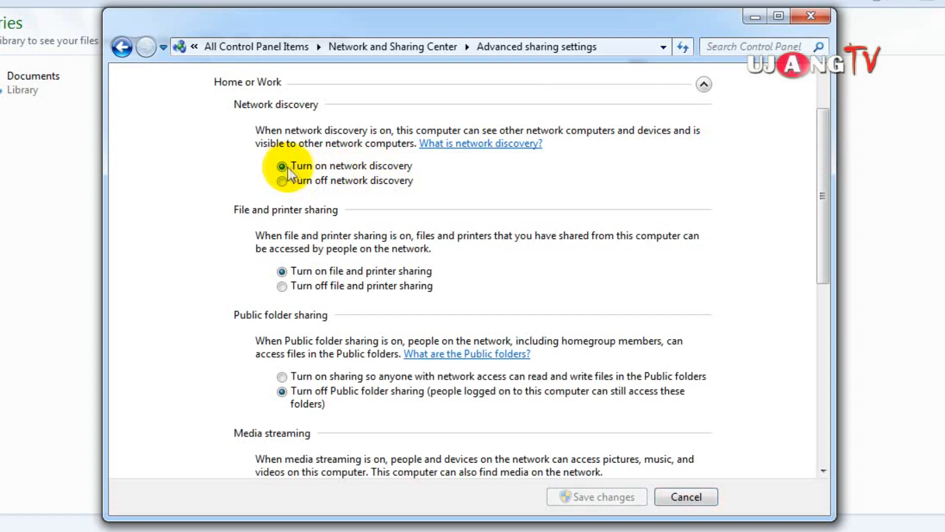
- For the Home or Work profile, turn on Public folder sharing and turn off password protected sharing
scroll(307, 278, down, 2)
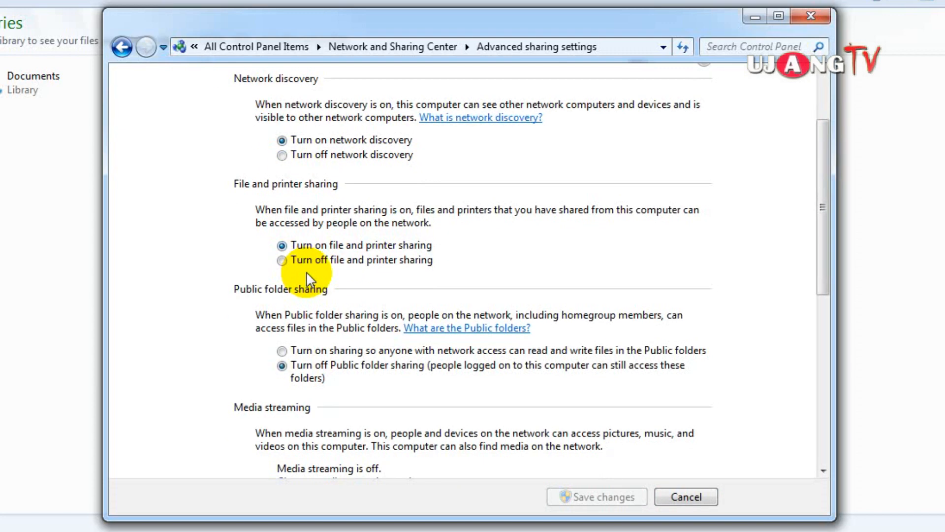
click(281, 324)
scroll(436, 337, down, 2)
scroll(442, 344, down, 2)
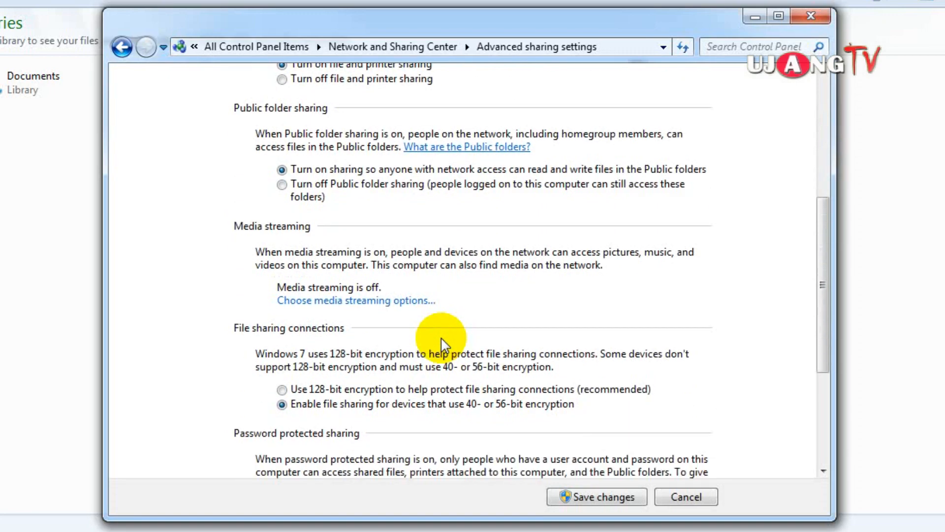
scroll(441, 340, down, 2)
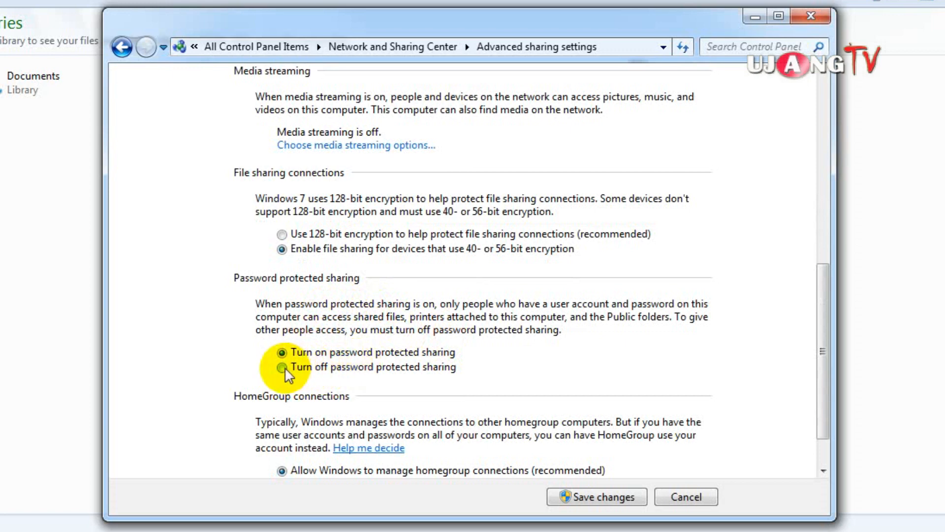
click(285, 369)
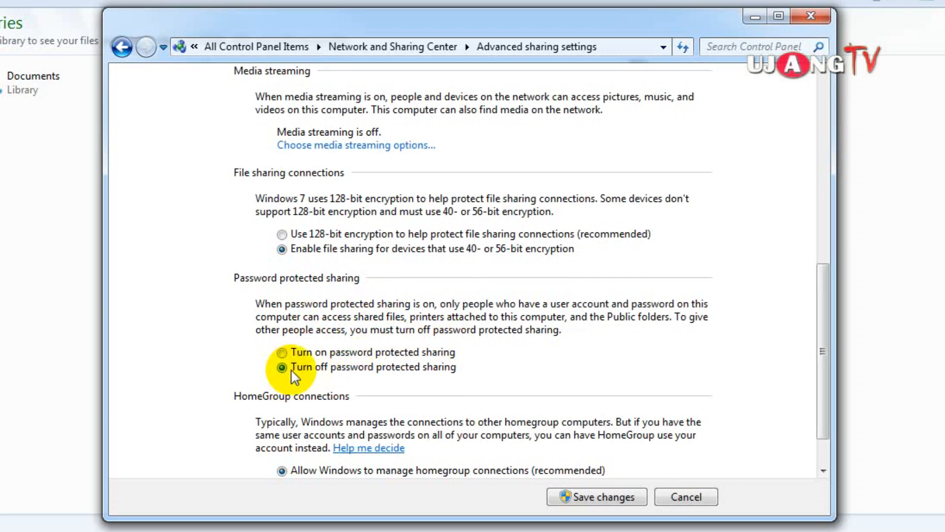
scroll(487, 373, down, 1)
scroll(489, 367, up, 1)
scroll(304, 397, down, 1)
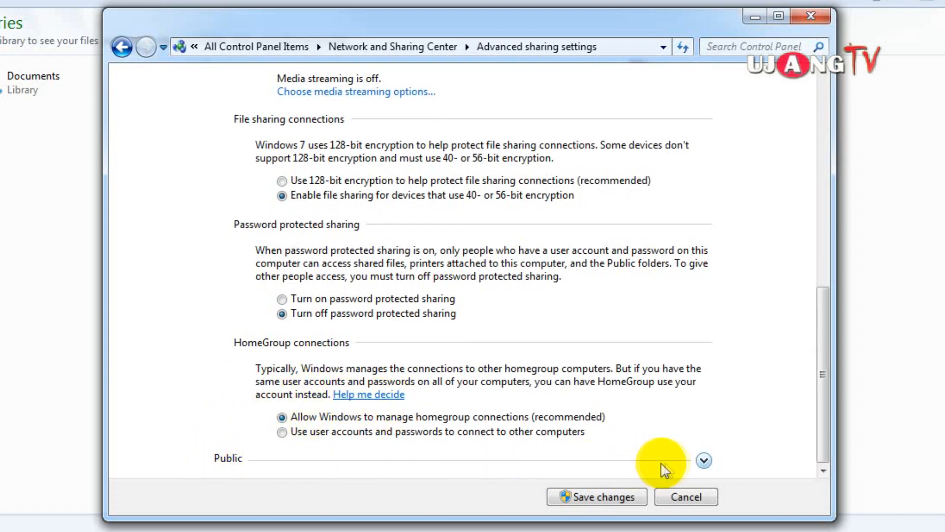
- For the Public profile, turn on Public folder sharing and turn off password protected sharing
click(704, 462)
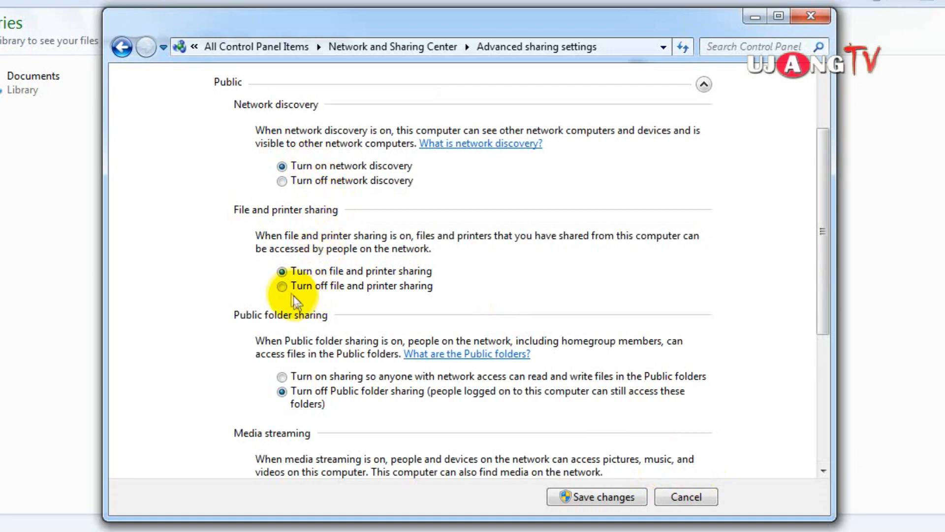
scroll(311, 358, down, 1)
click(282, 351)
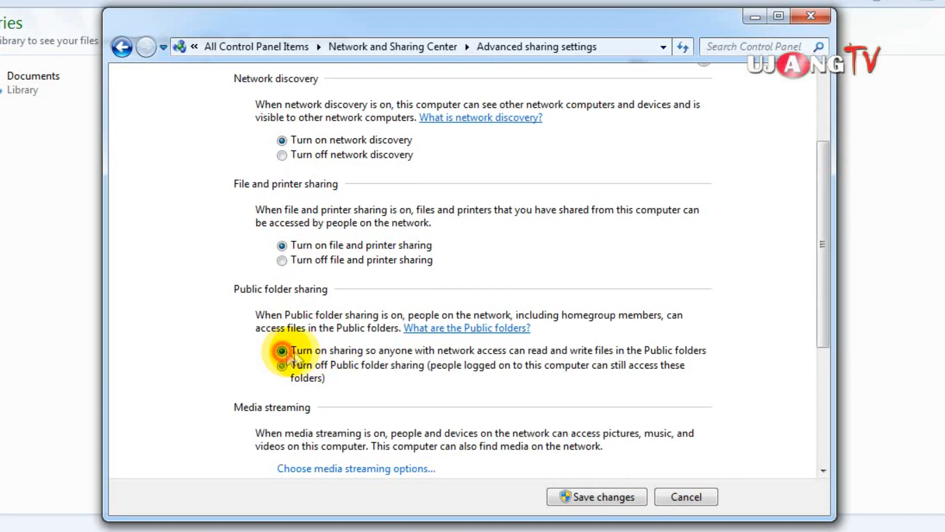
scroll(354, 359, down, 9)
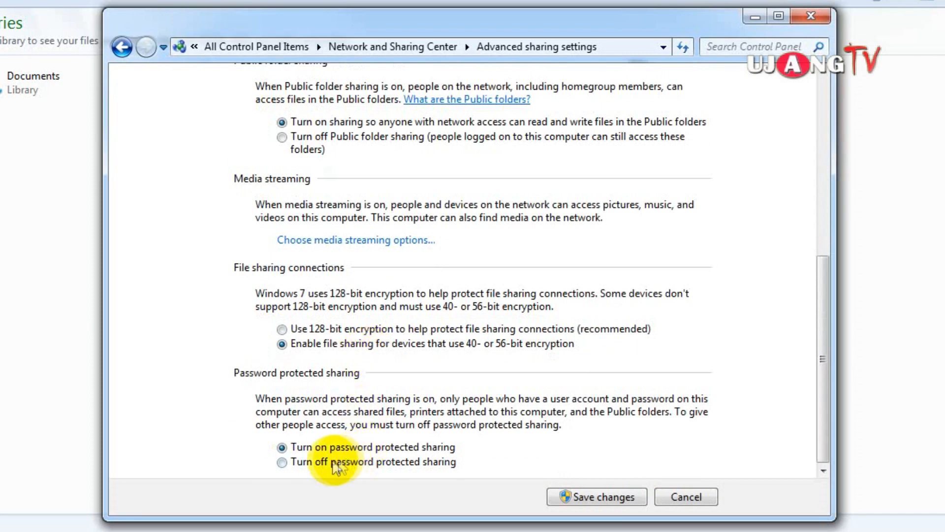
click(282, 462)
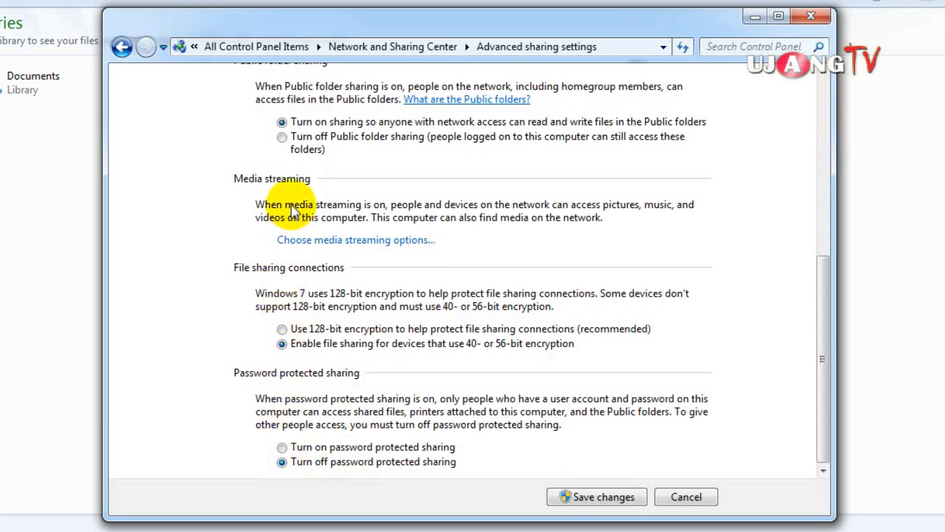
- Review the Public profile's sharing options, save the changes and close the Network and Sharing Center
scroll(273, 207, up, 4)
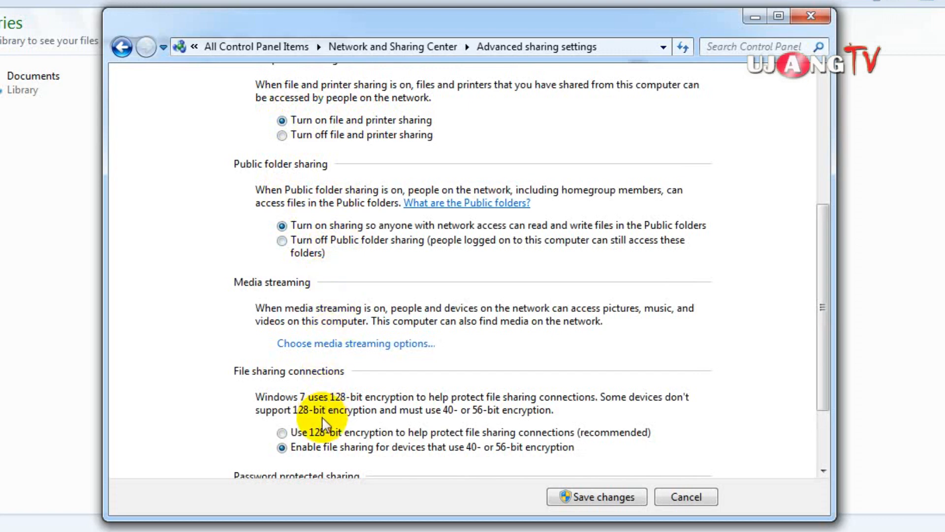
scroll(266, 433, down, 2)
scroll(343, 402, down, 2)
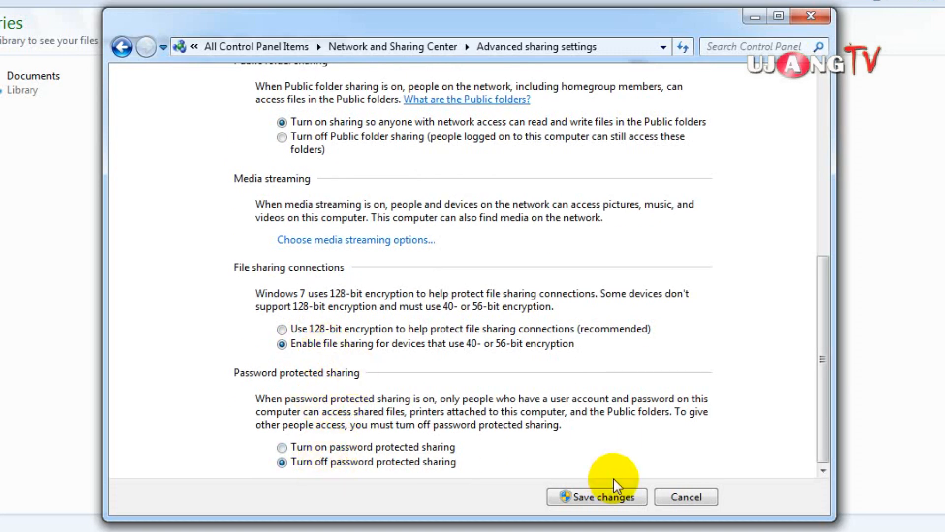
click(612, 495)
click(660, 385)
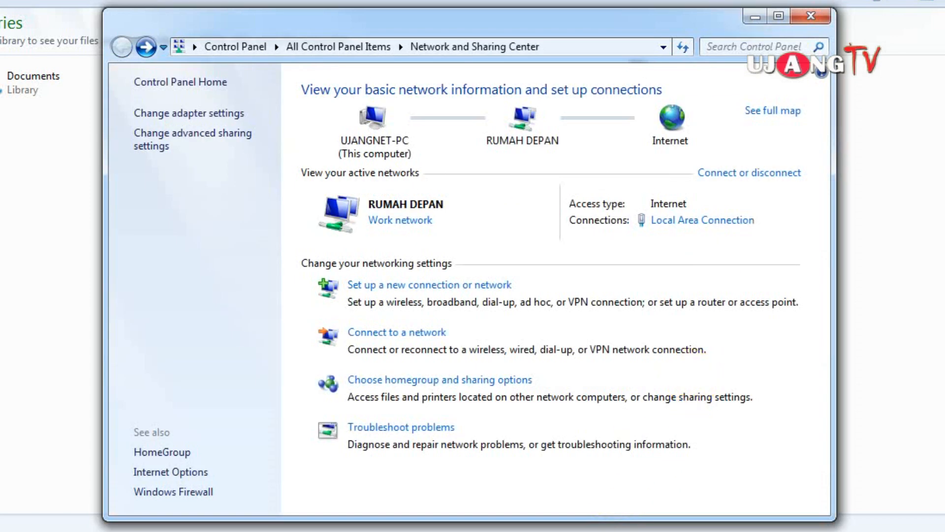
click(824, 20)
- Check the "tutorial" share under UJANGNET-PC in the network by opening its musik folder, and go back
click(44, 387)
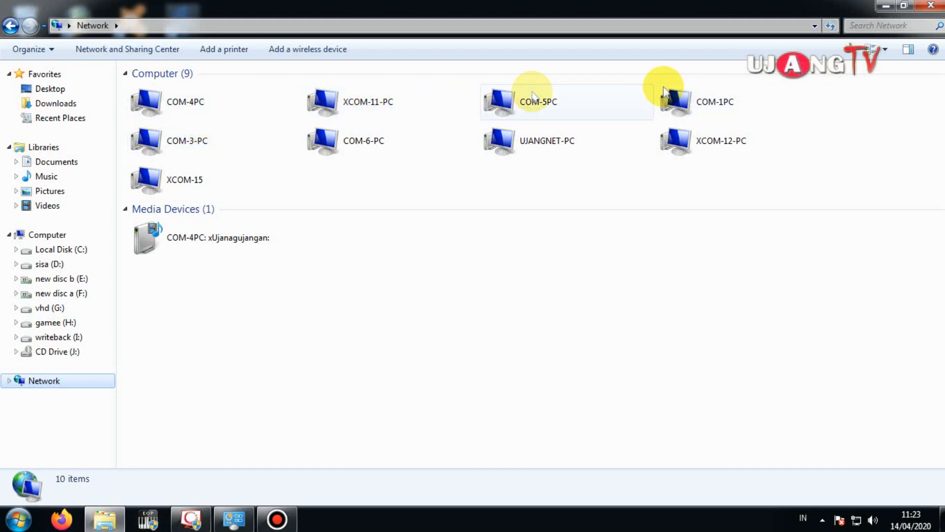
click(548, 143)
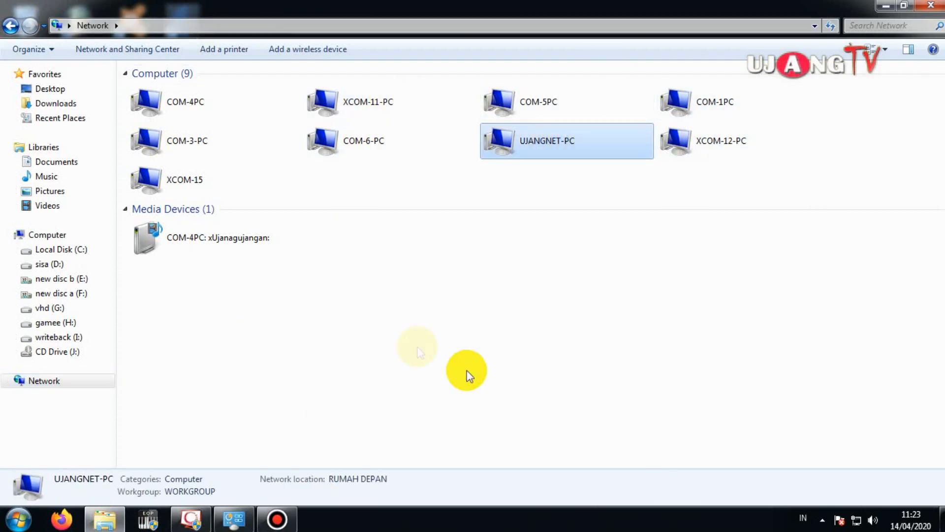
double_click(512, 145)
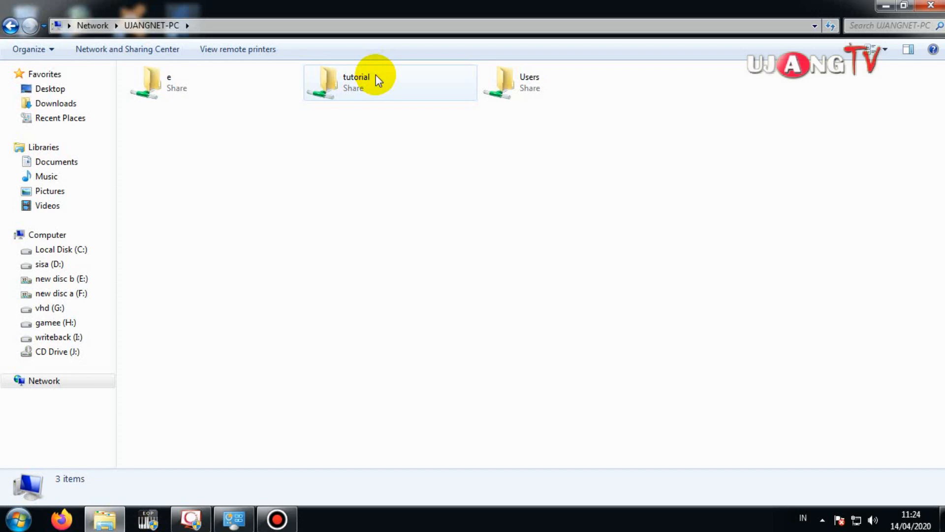
double_click(349, 87)
click(193, 182)
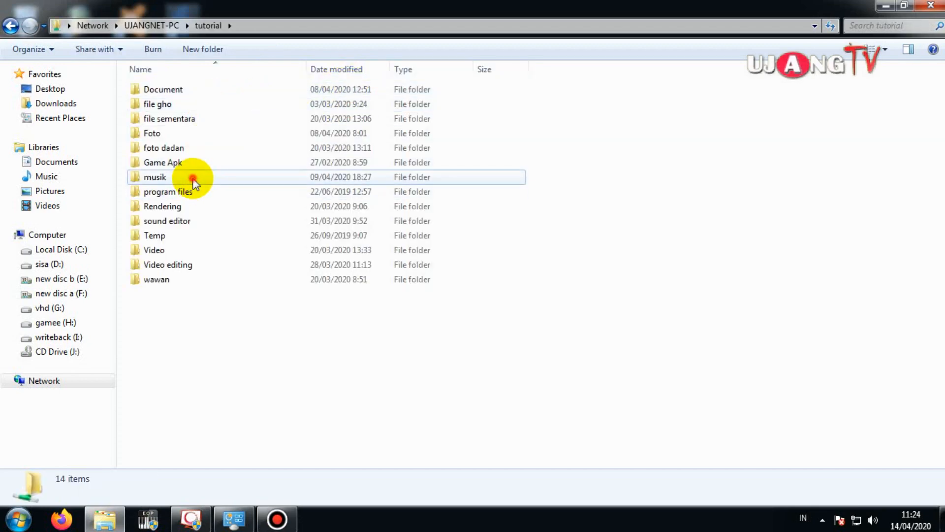
double_click(193, 181)
click(10, 25)
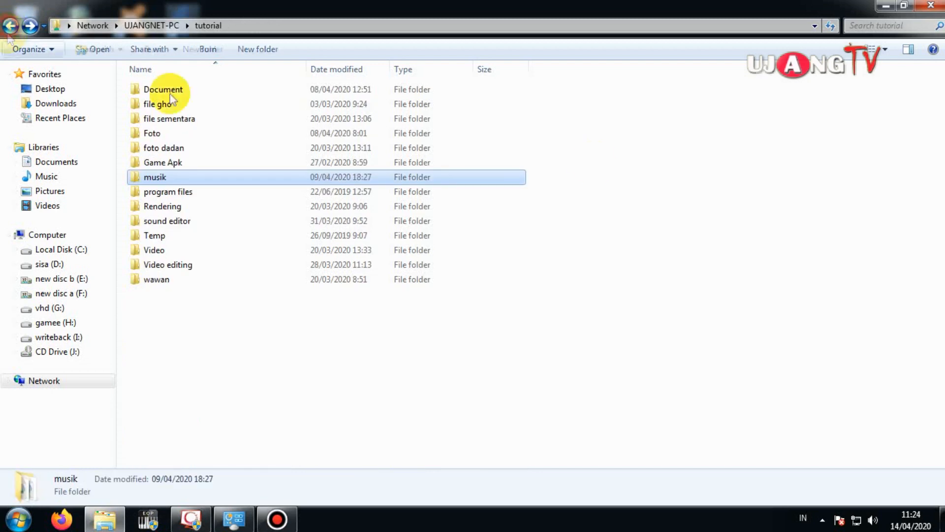
click(10, 25)
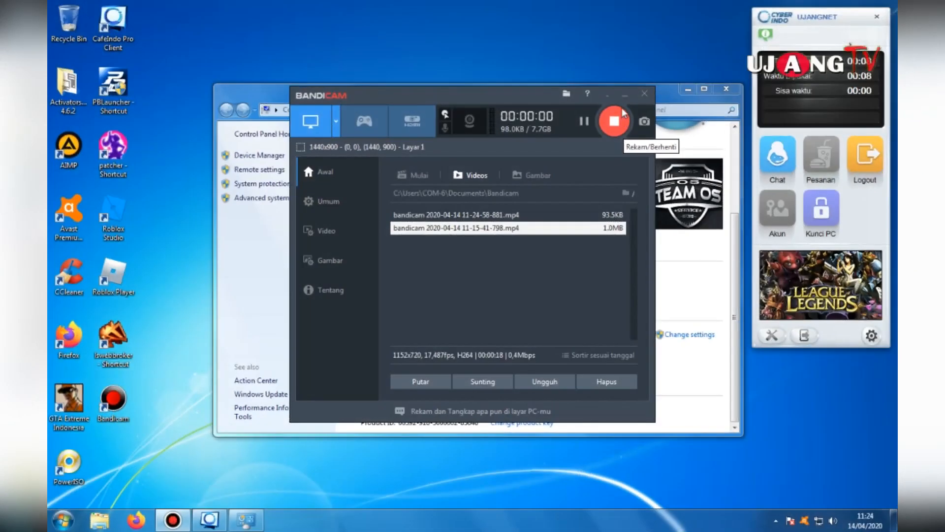
- On the client computer, close the System window and open the "tutorial" share of UJANGNET-PC over the network
click(625, 95)
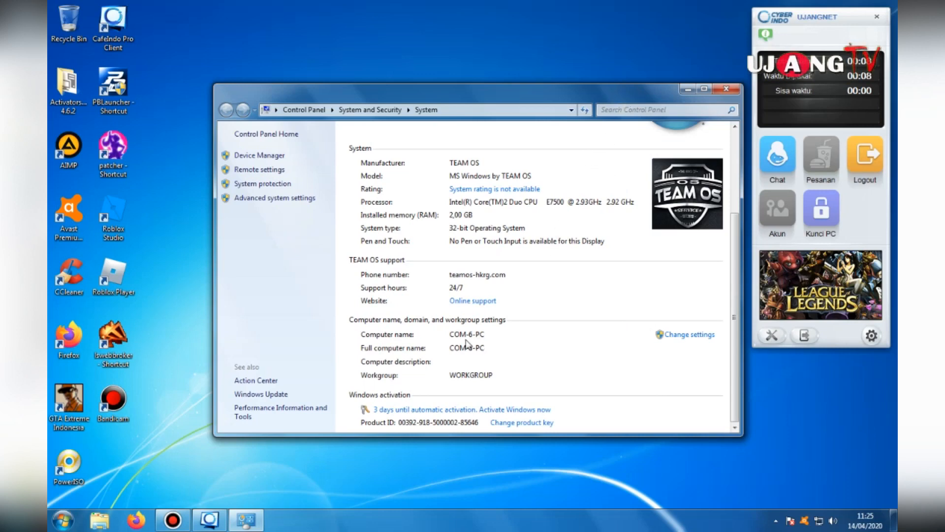
click(728, 88)
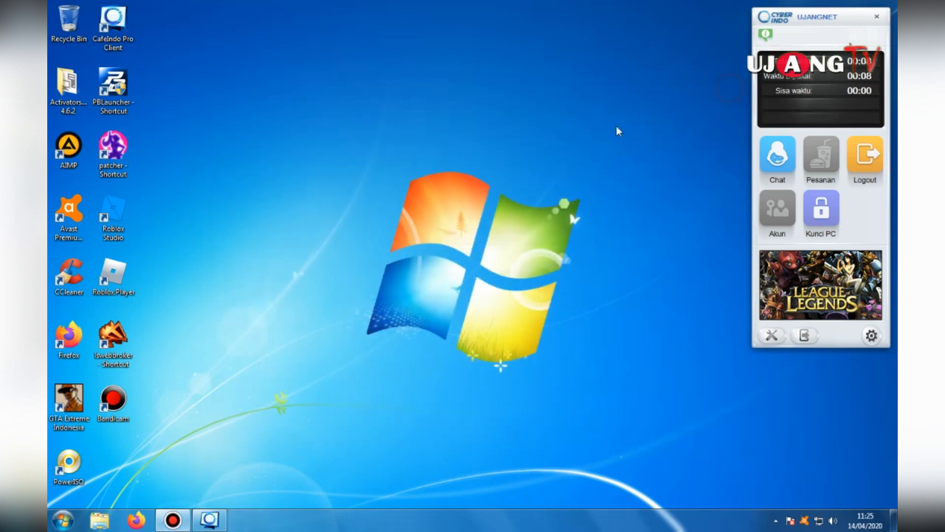
click(101, 521)
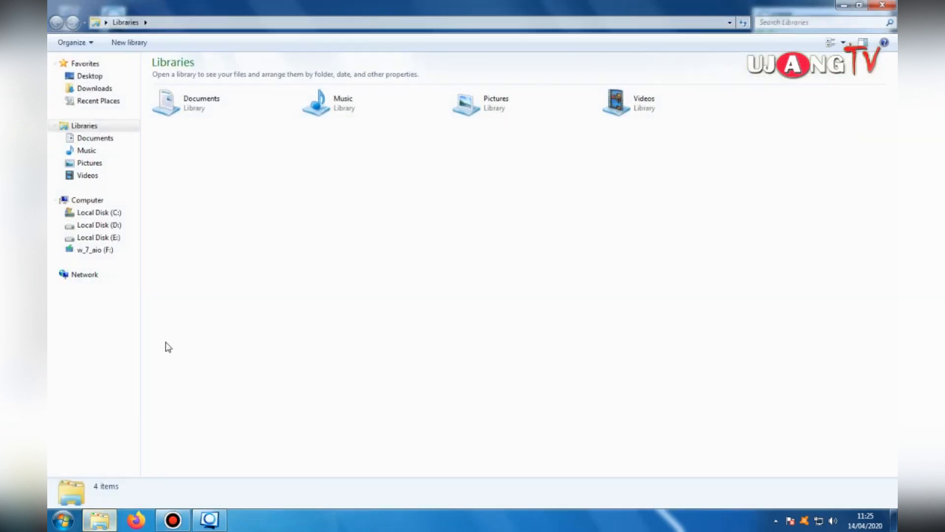
click(85, 274)
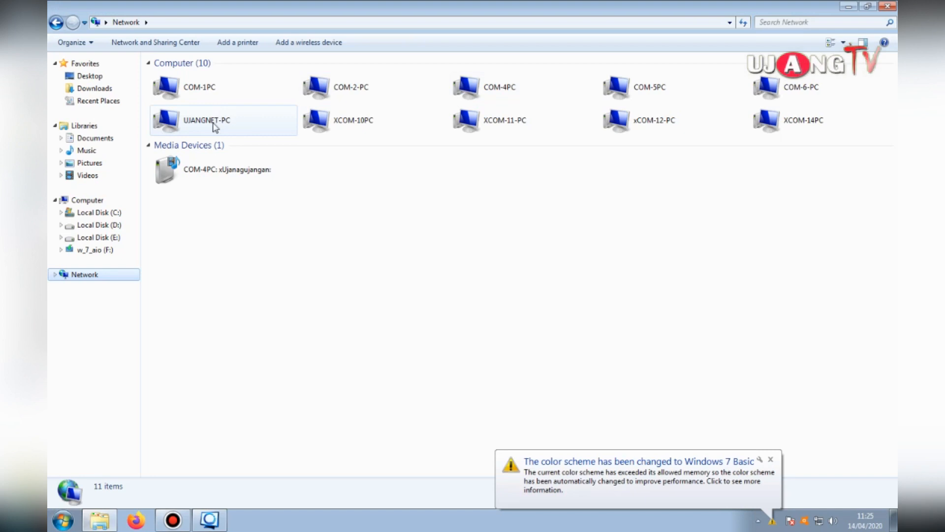
double_click(214, 127)
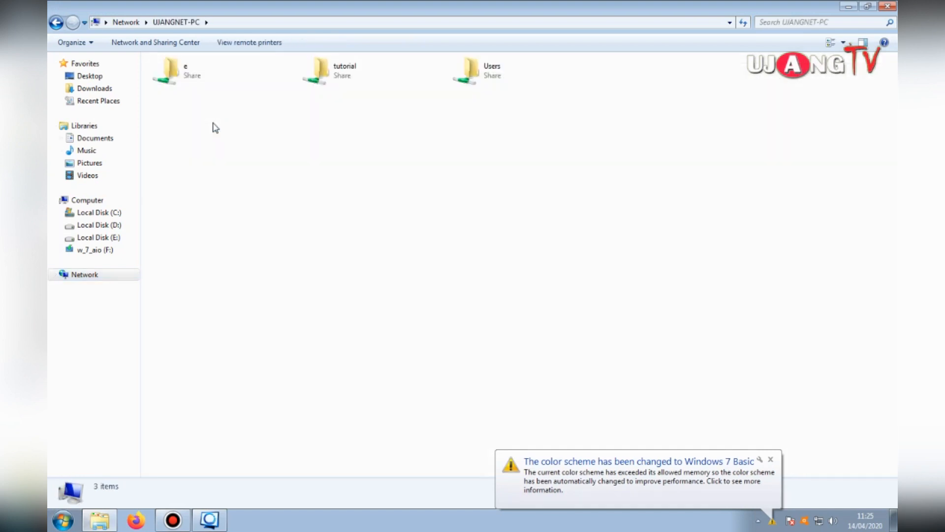
double_click(360, 81)
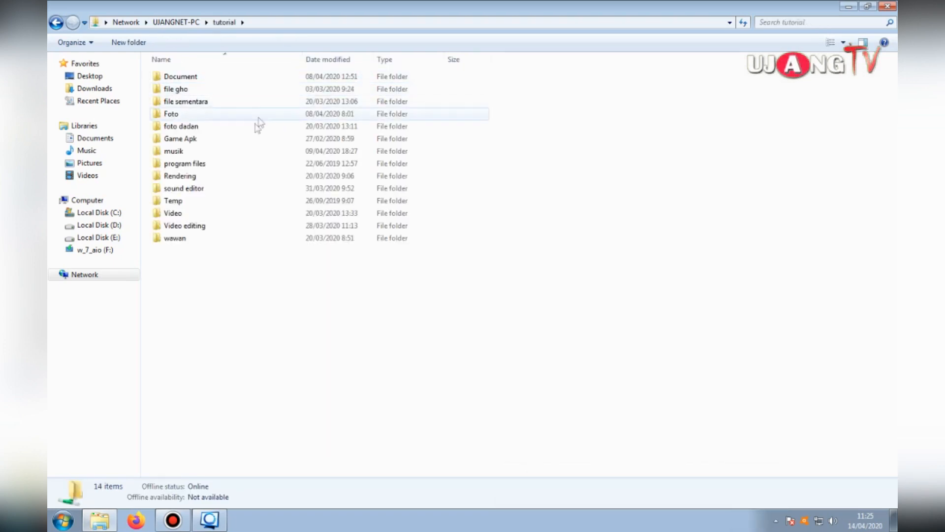
- Copy the MP3 file starting with "(No Copyright) Inspirational and Cinema" from the share's musik folder
double_click(221, 154)
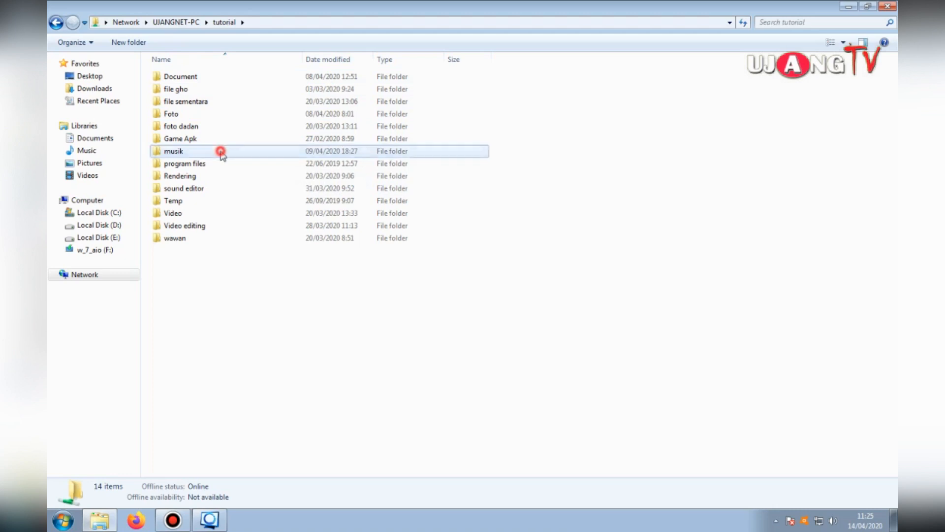
scroll(249, 186, down, 4)
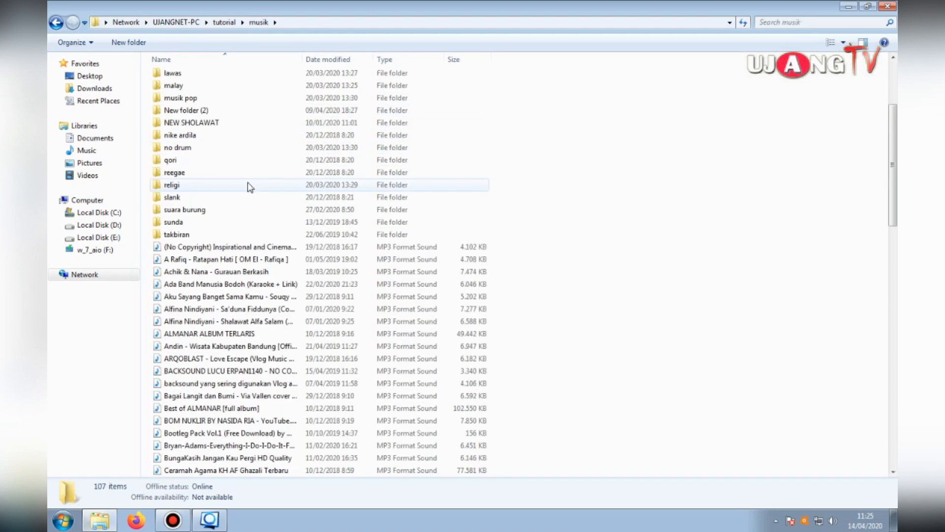
click(203, 248)
right_click(202, 247)
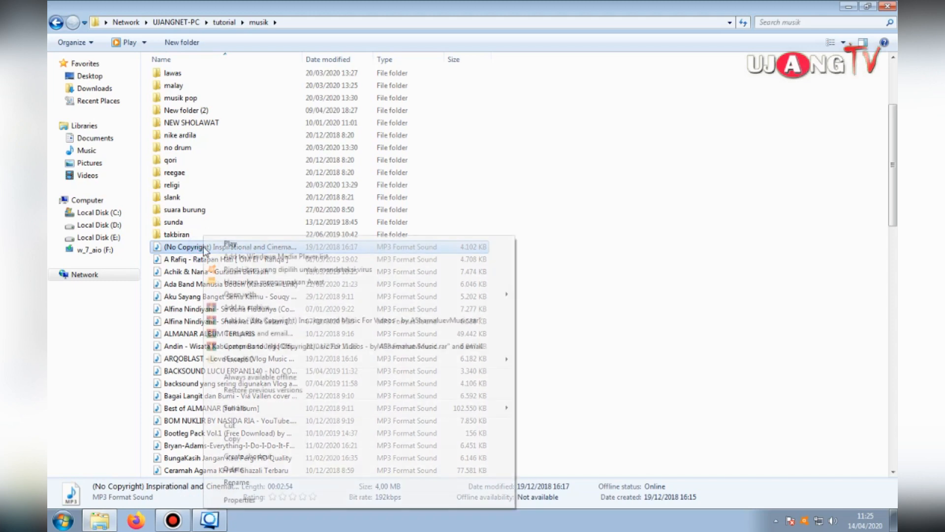
click(259, 438)
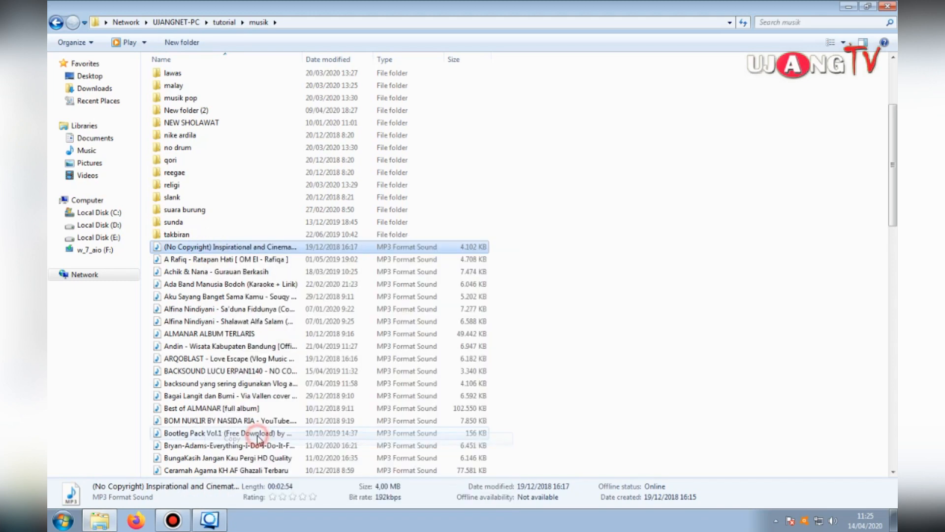
- Paste the copied MP3 file into Local Disk (D:) and deselect it
click(114, 226)
right_click(256, 250)
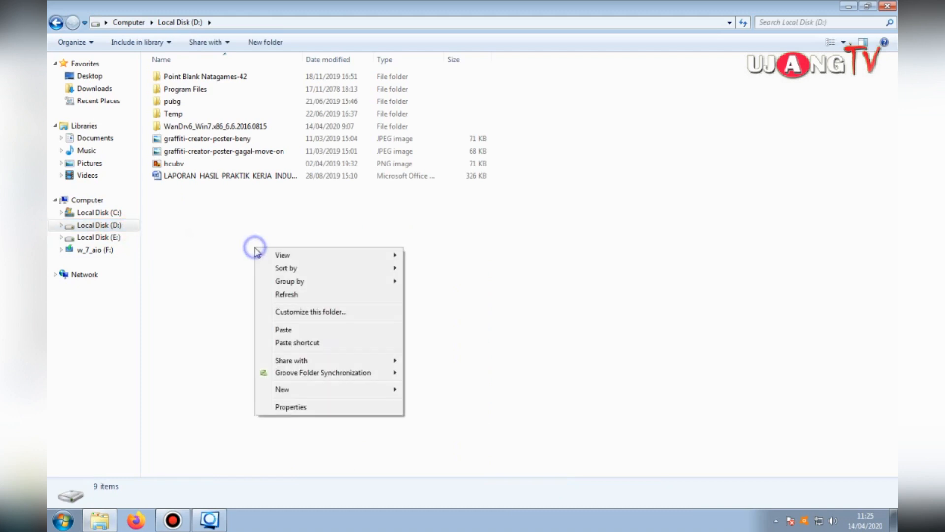
click(295, 329)
key(F2)
click(226, 214)
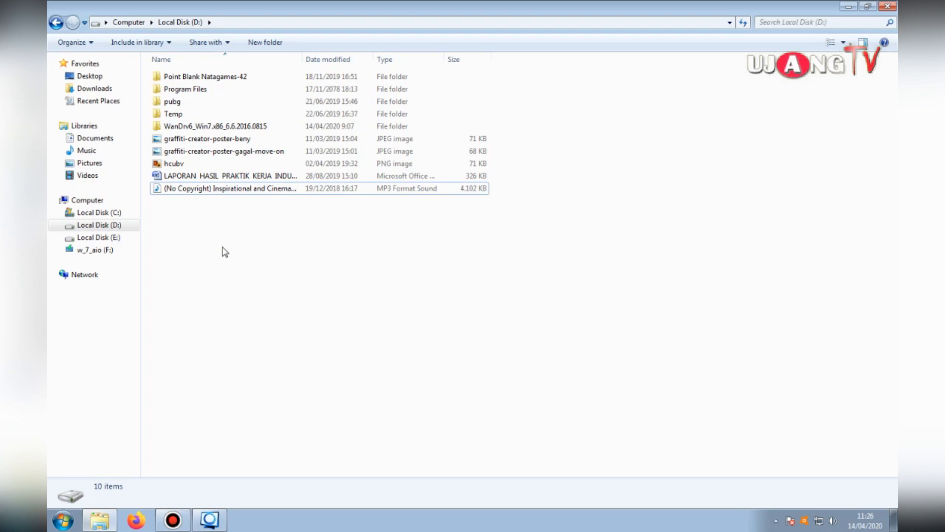
click(236, 253)
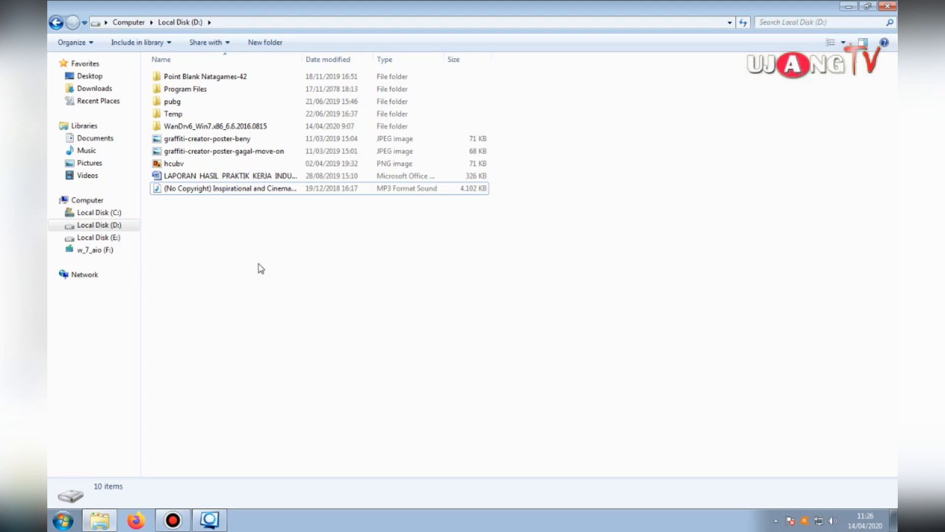
- Open the properties of Local Disk (D:) through its advanced sharing option and start editing its security permissions
right_click(105, 229)
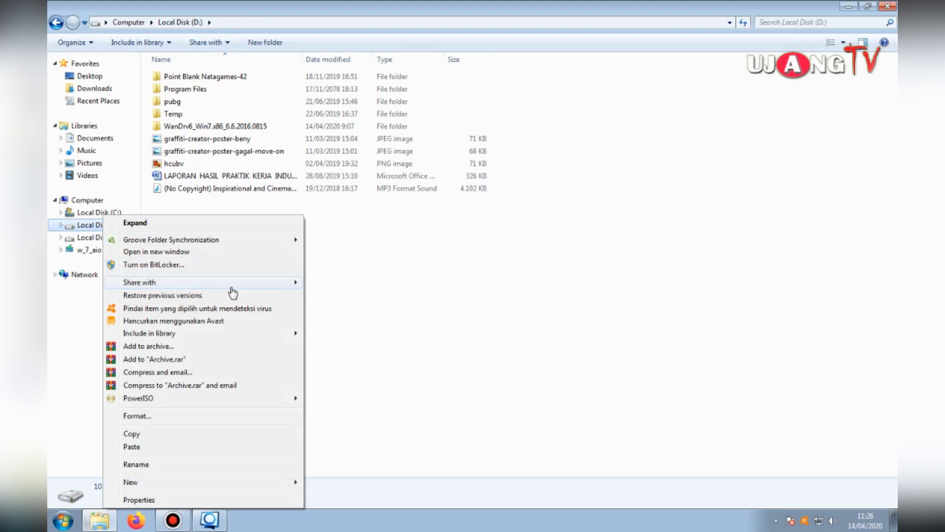
click(315, 283)
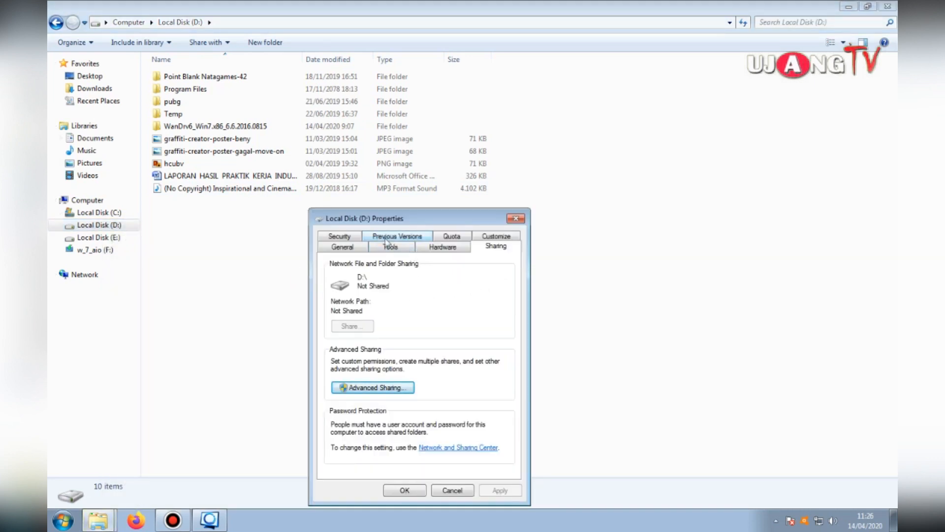
click(358, 238)
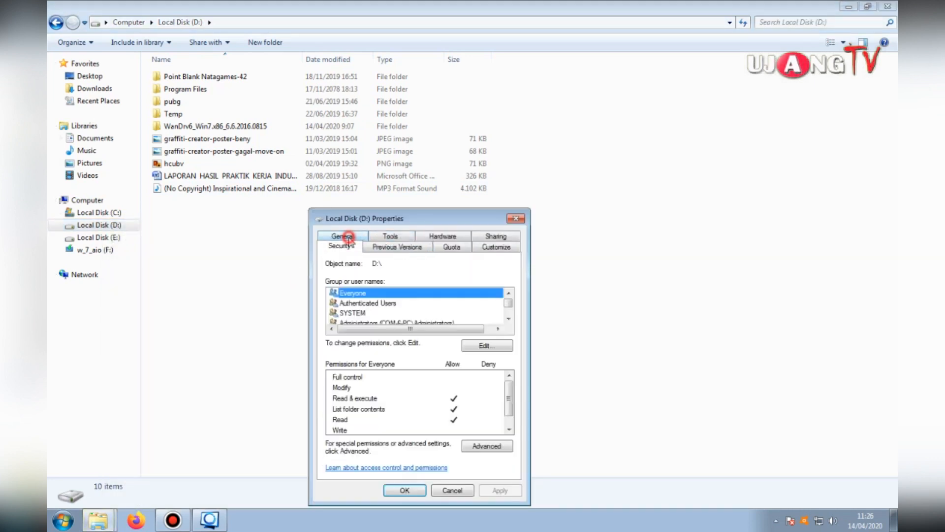
click(487, 346)
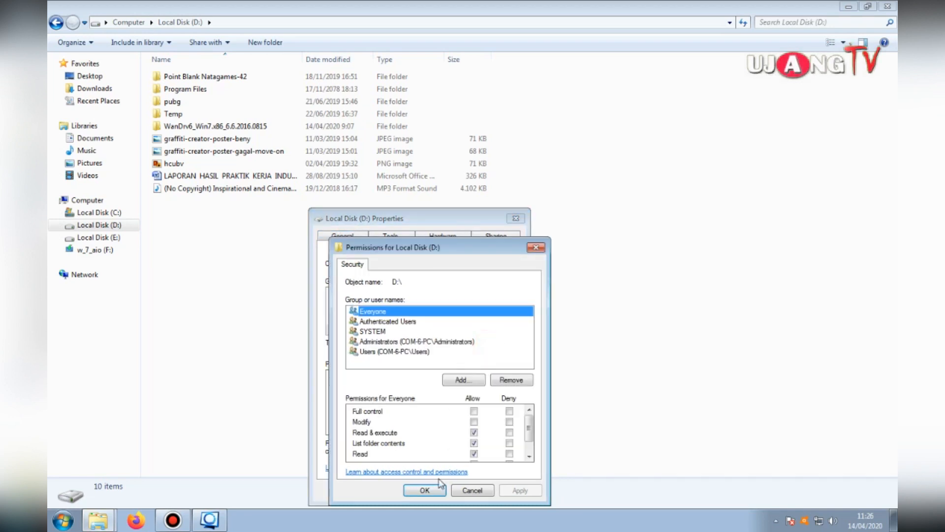
- Find the Everyone group with an advanced user search and add it to the permissions of Local Disk (D:)
click(465, 381)
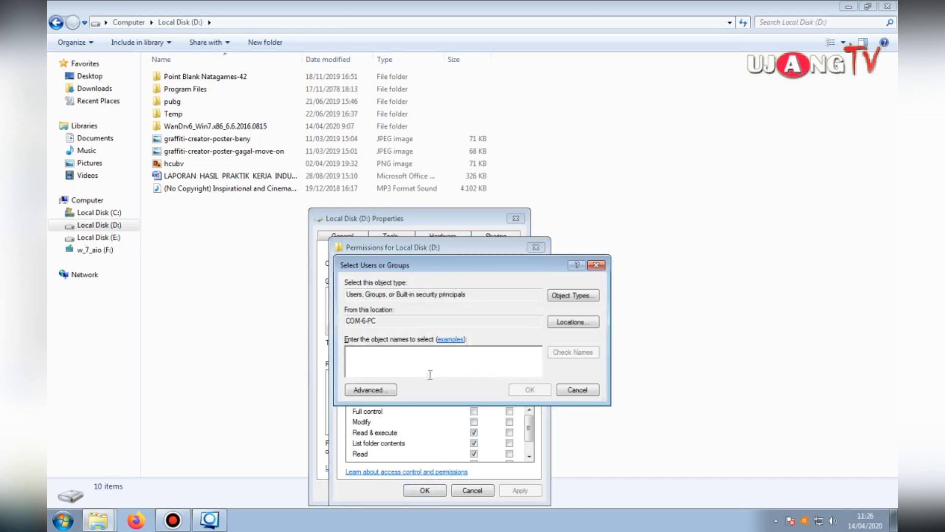
click(388, 391)
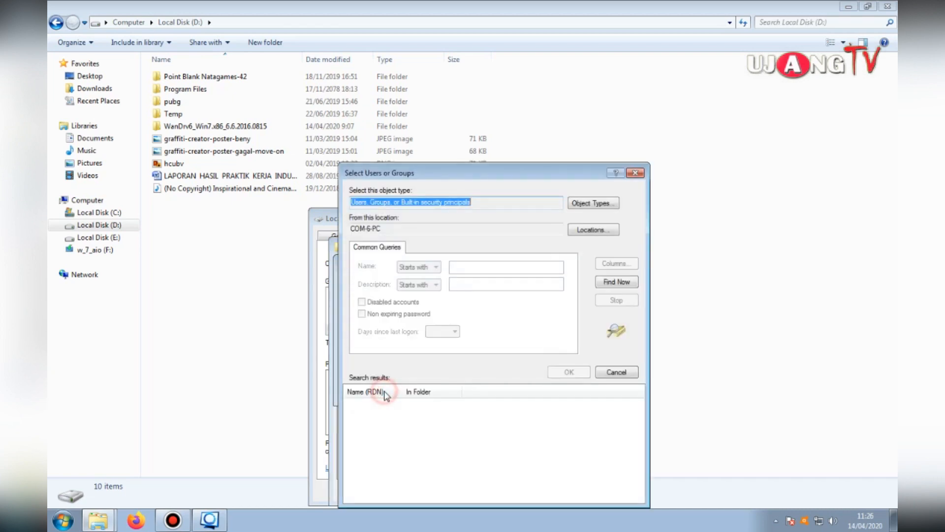
click(618, 284)
scroll(435, 436, down, 2)
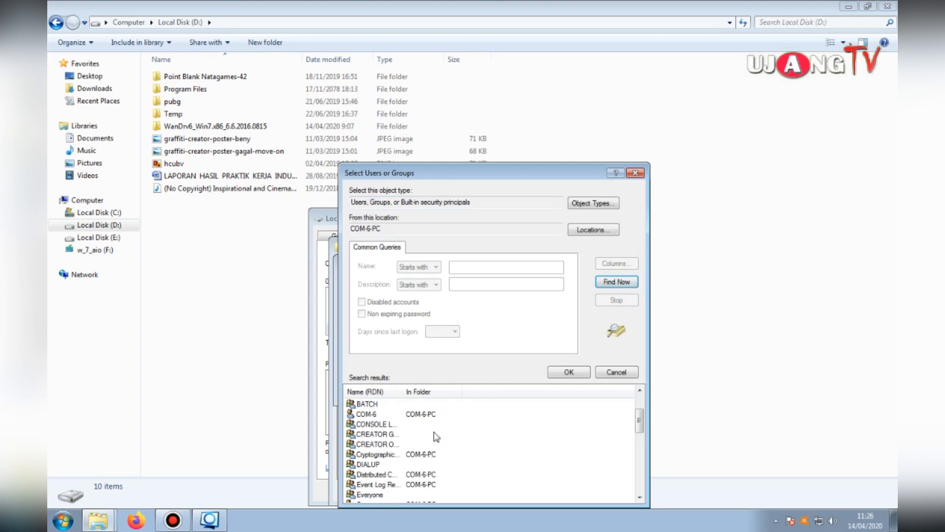
scroll(409, 451, down, 2)
click(391, 435)
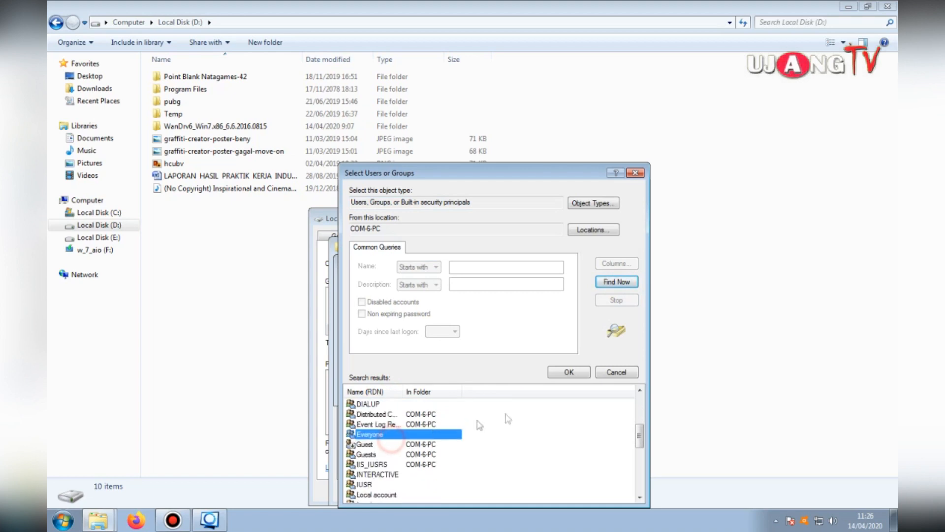
click(566, 371)
click(536, 388)
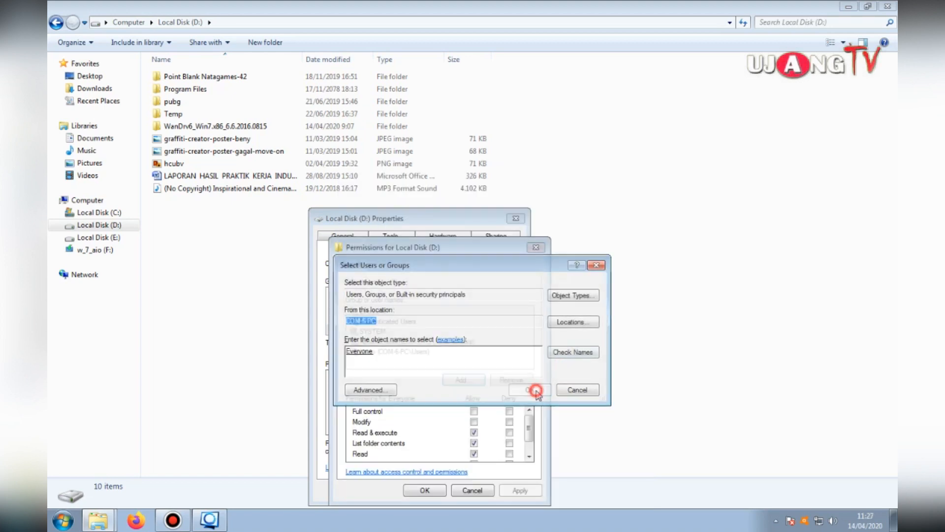
- Accept the security permissions of Local Disk (D:) and share the drive under the share name komputerb
click(423, 489)
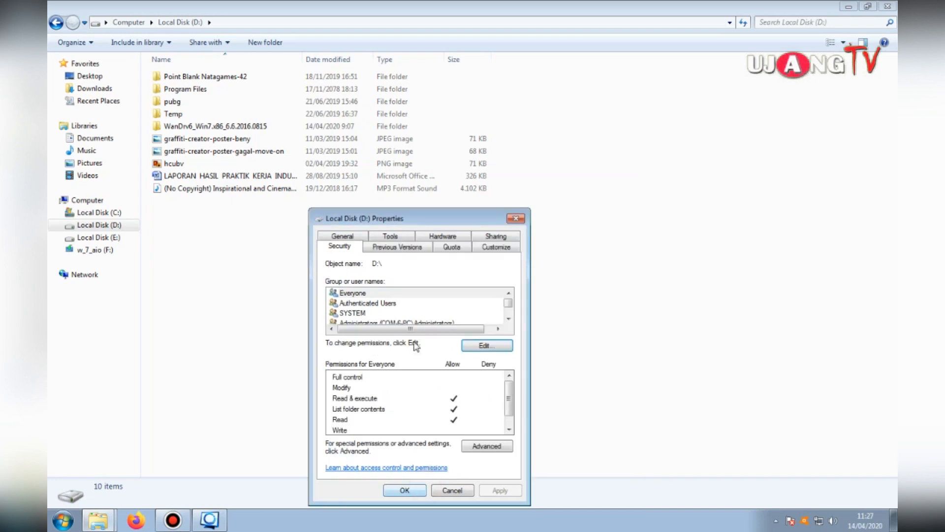
click(494, 238)
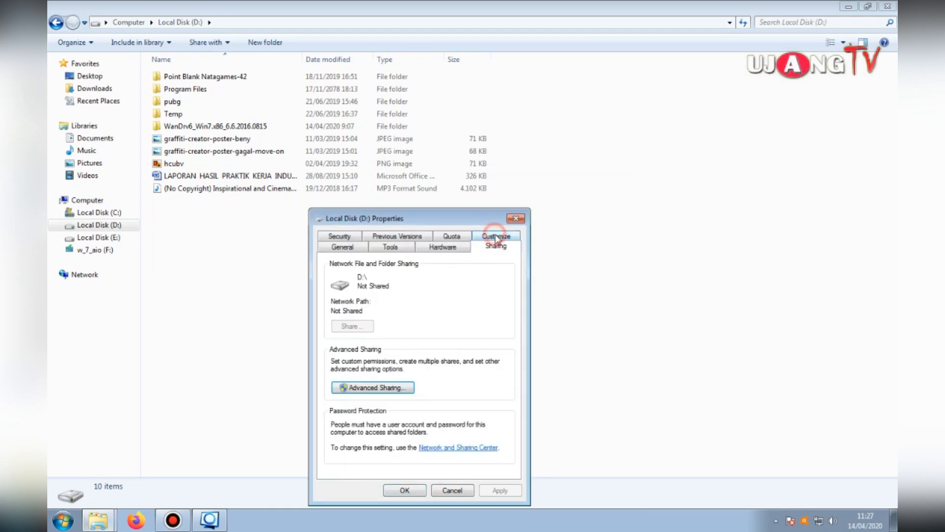
click(389, 388)
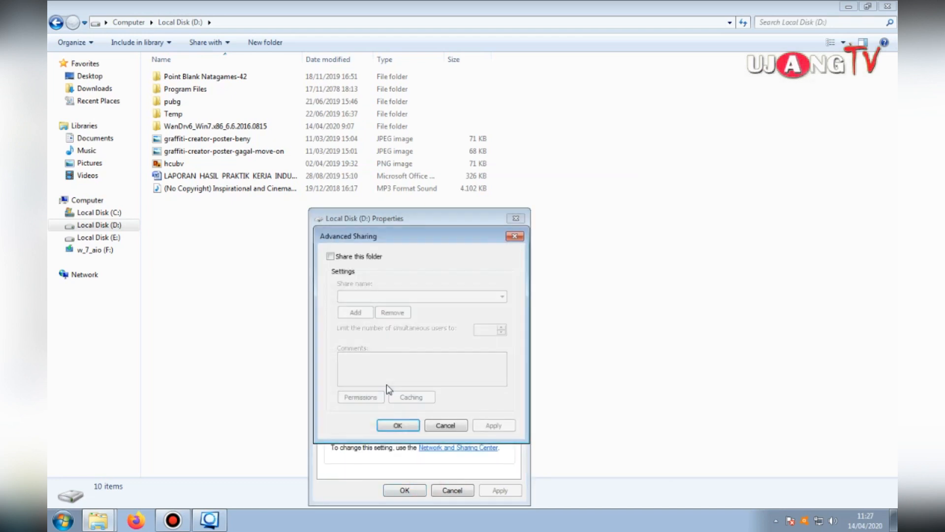
click(345, 258)
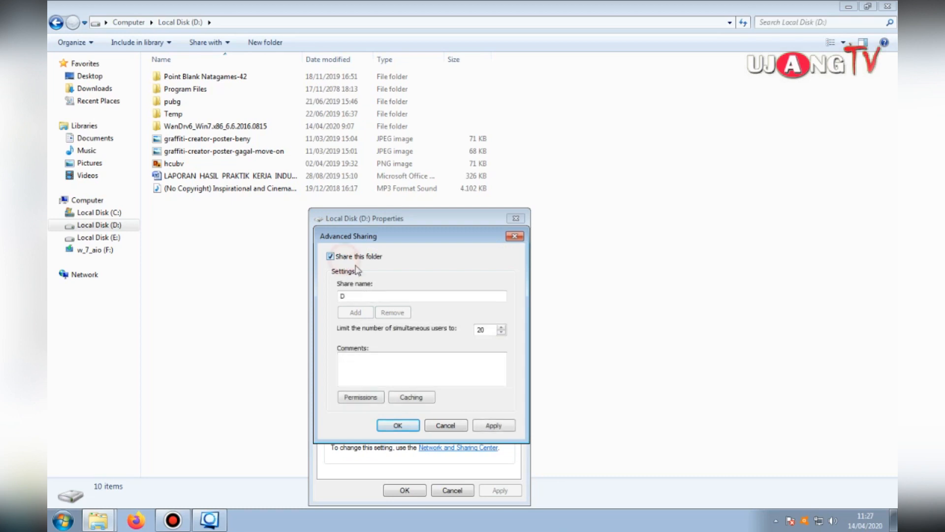
double_click(364, 294)
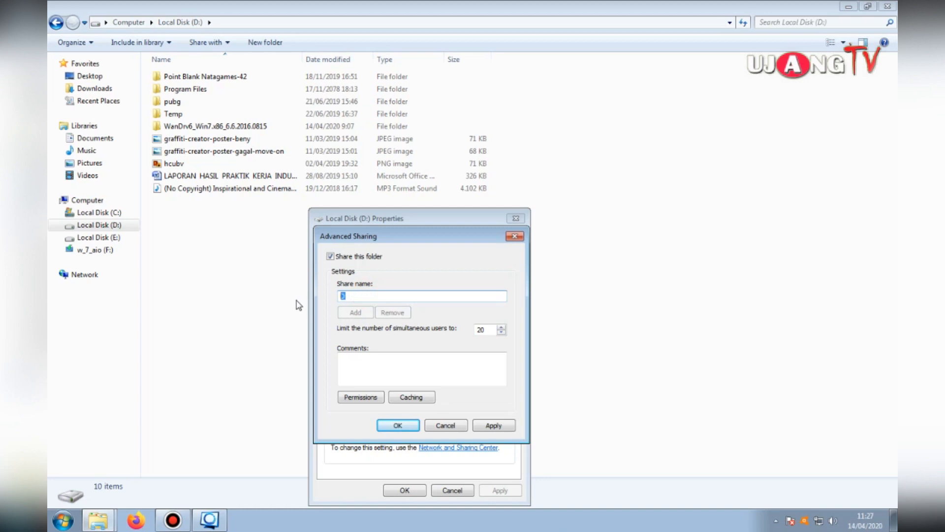
text(komputerb)
click(396, 425)
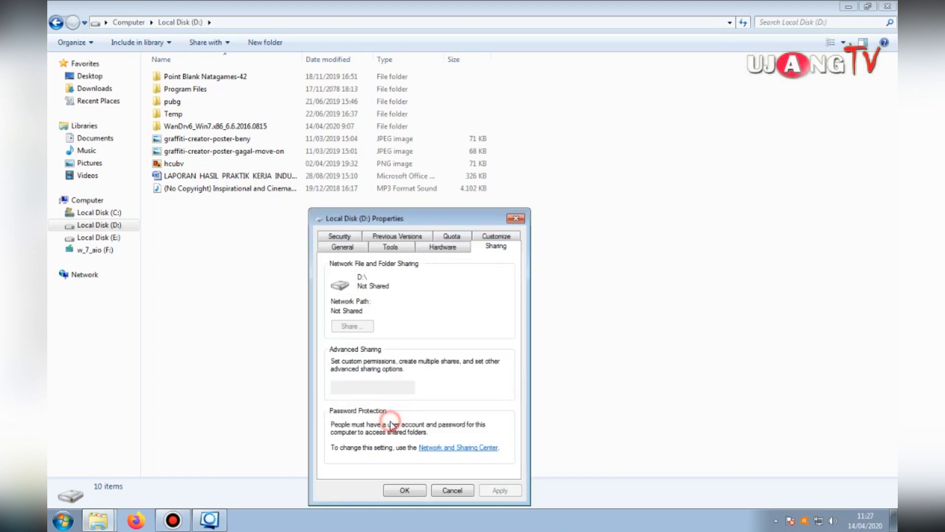
click(404, 491)
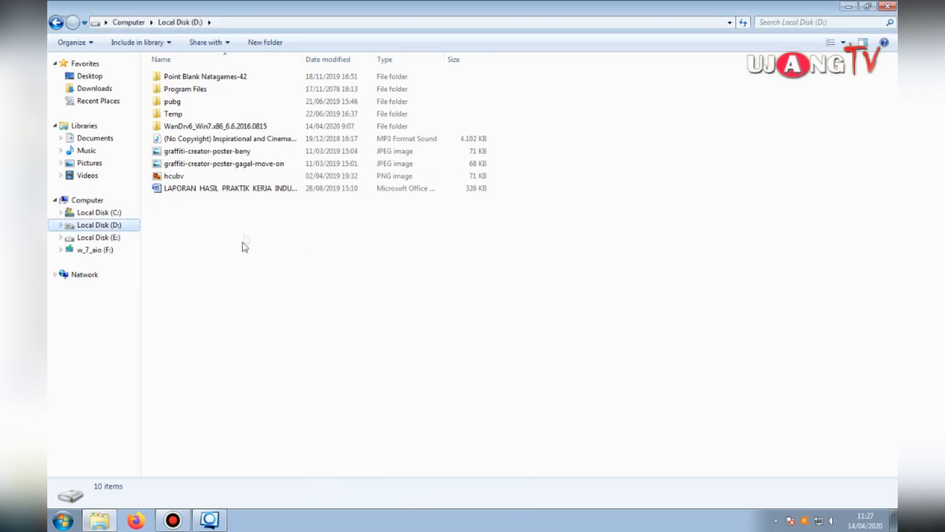
- Open the advanced sharing settings through HomeGroup in the Network and Sharing Center
click(821, 525)
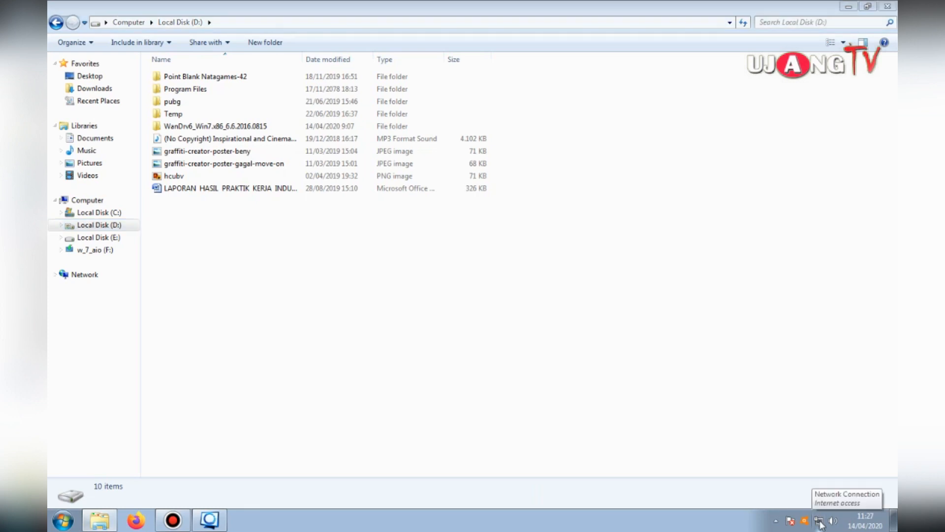
right_click(821, 524)
click(813, 512)
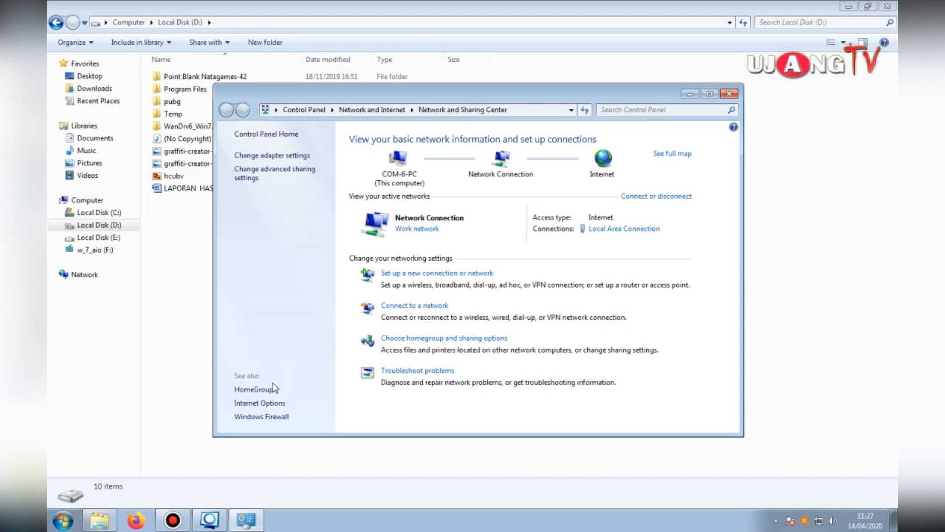
click(268, 390)
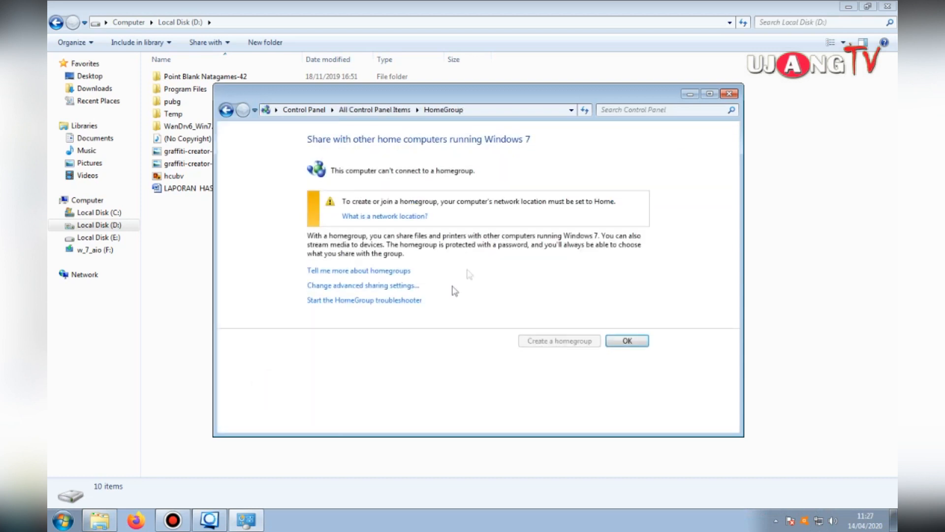
click(379, 287)
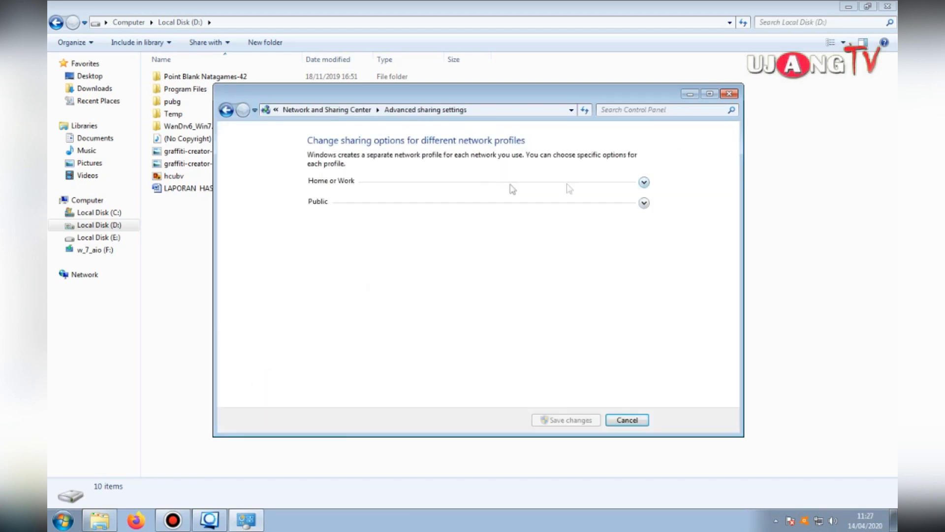
- For the Home or Work profile, turn on Public folder sharing and turn off password protected sharing
click(643, 182)
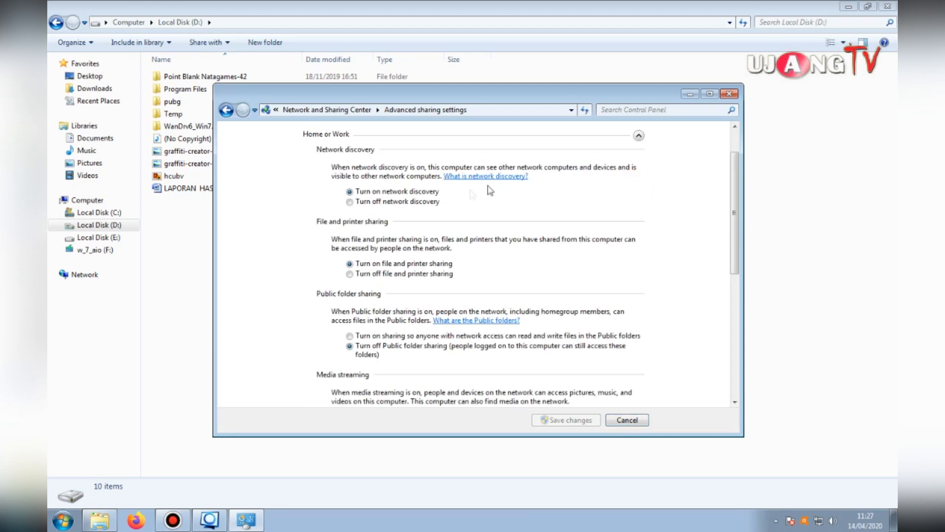
scroll(399, 264, down, 3)
click(387, 282)
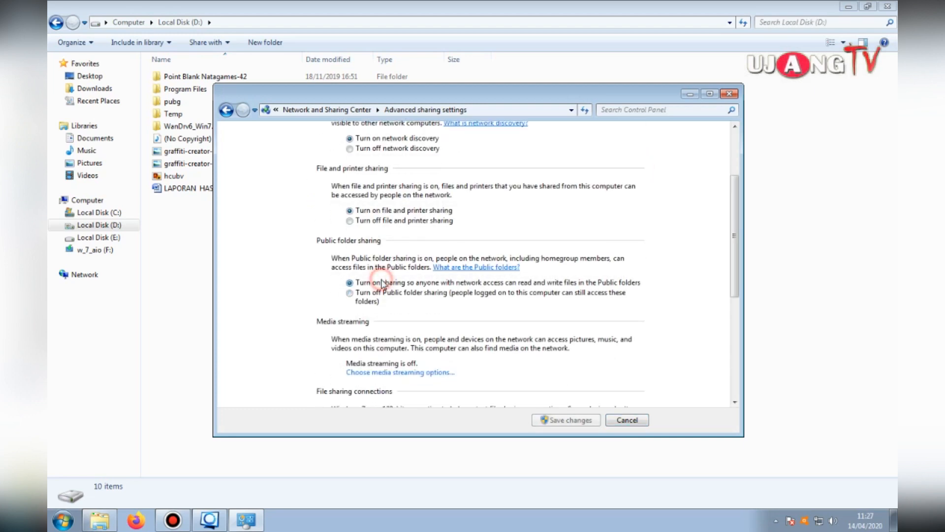
scroll(383, 265, down, 1)
scroll(398, 246, down, 4)
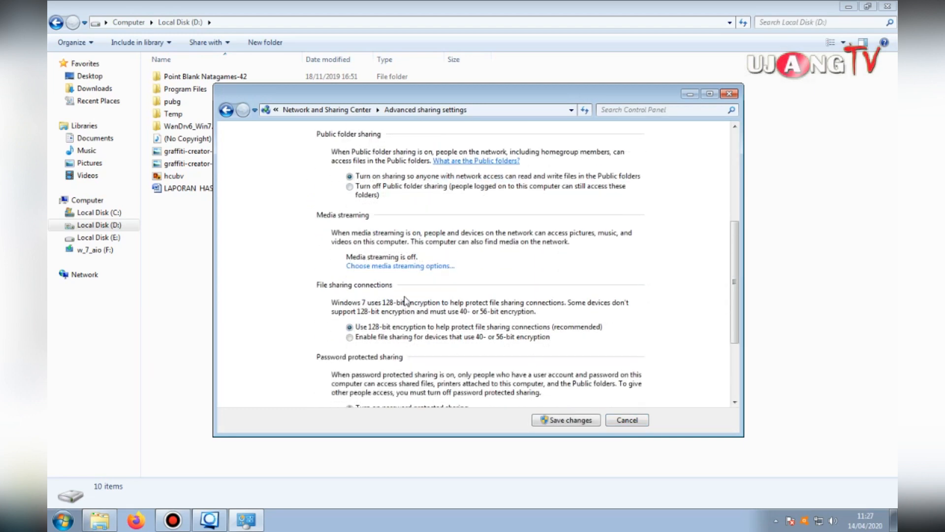
scroll(394, 300, down, 3)
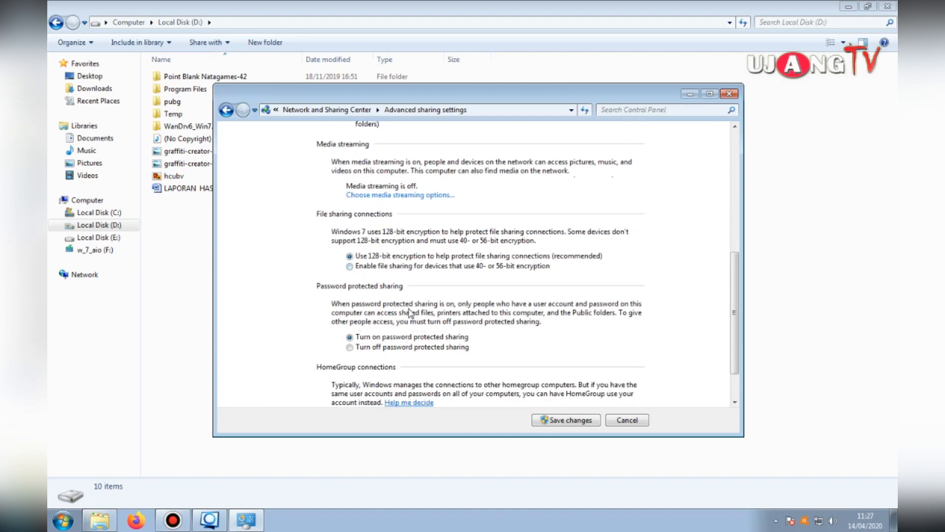
click(354, 331)
scroll(396, 357, down, 2)
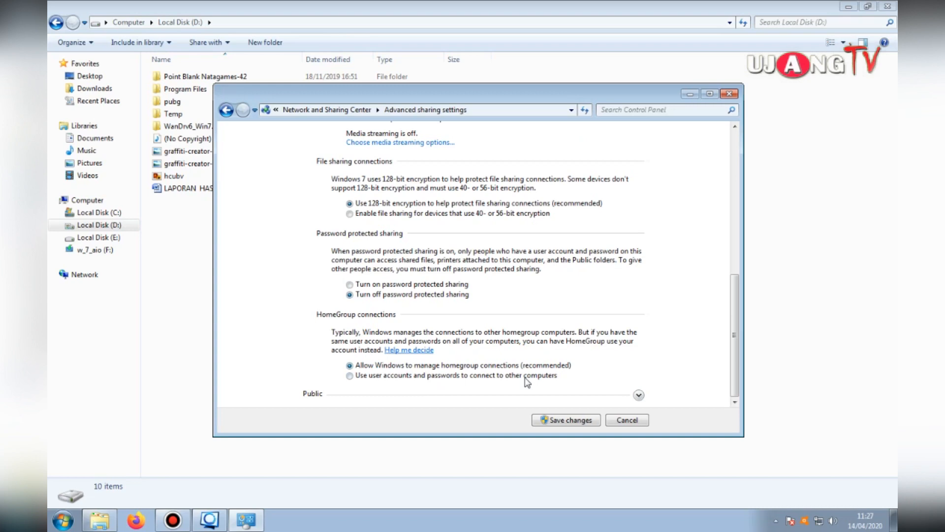
- Turn on Public folder sharing for the Public profile, save the sharing changes and close the network settings
click(638, 395)
scroll(549, 340, down, 3)
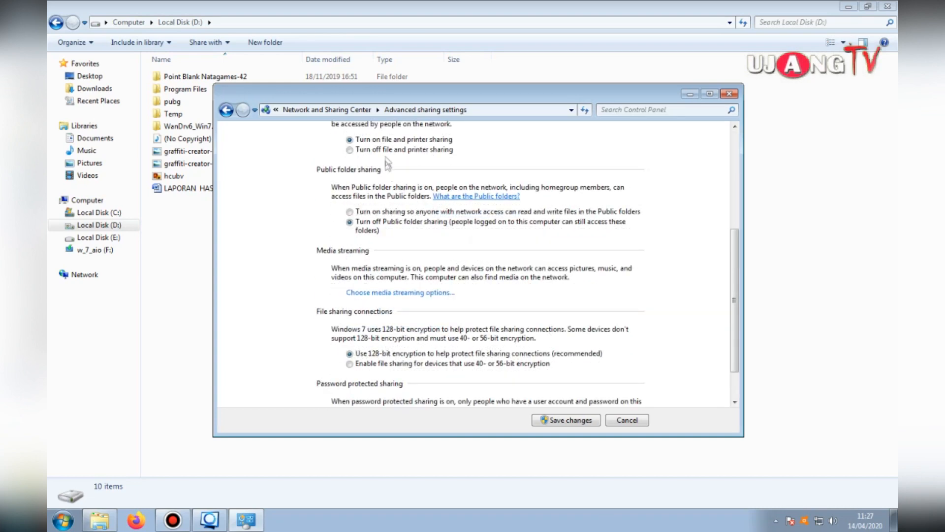
click(350, 211)
scroll(391, 340, down, 3)
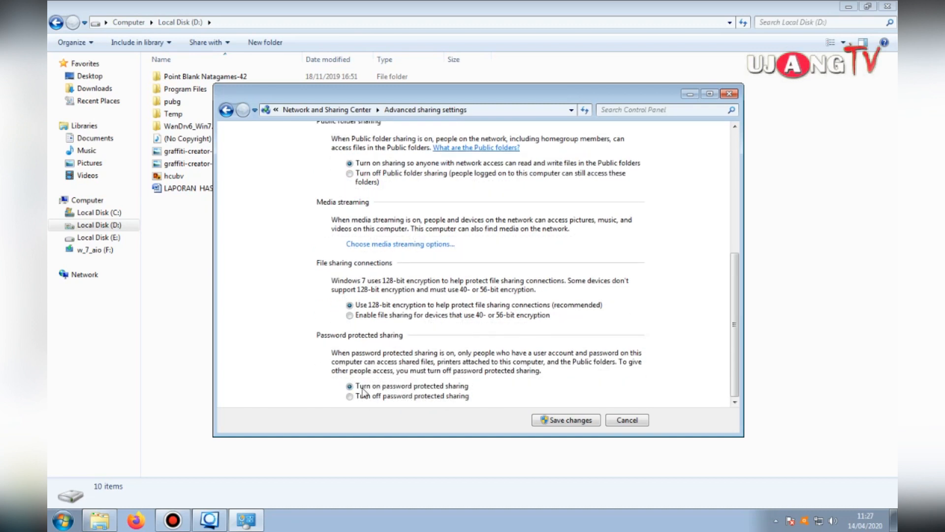
click(557, 418)
click(627, 341)
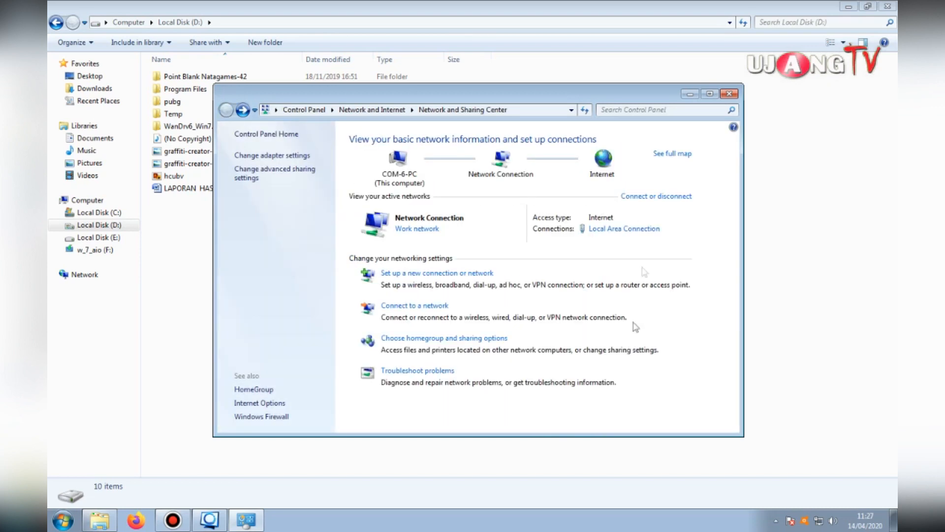
right_click(727, 99)
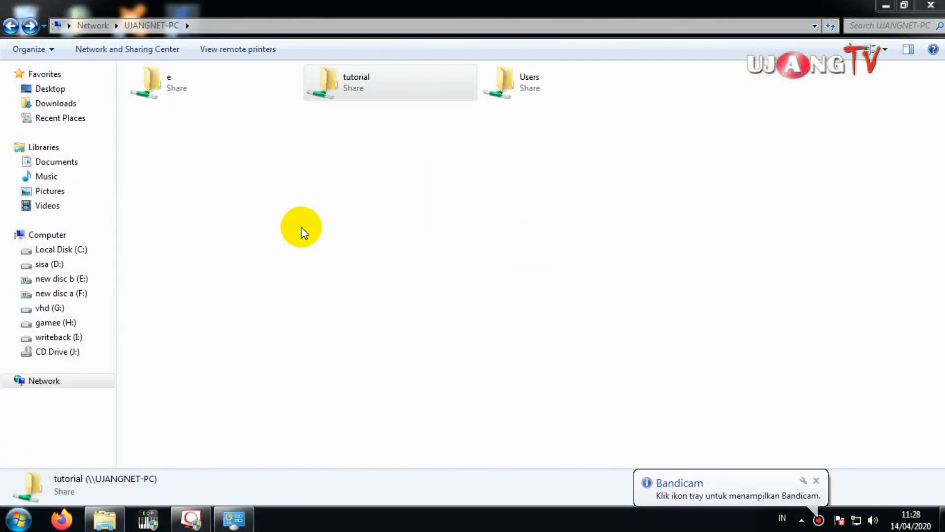
- On the other computer, open the komputerb share of COM-6-PC from the network computers
click(45, 381)
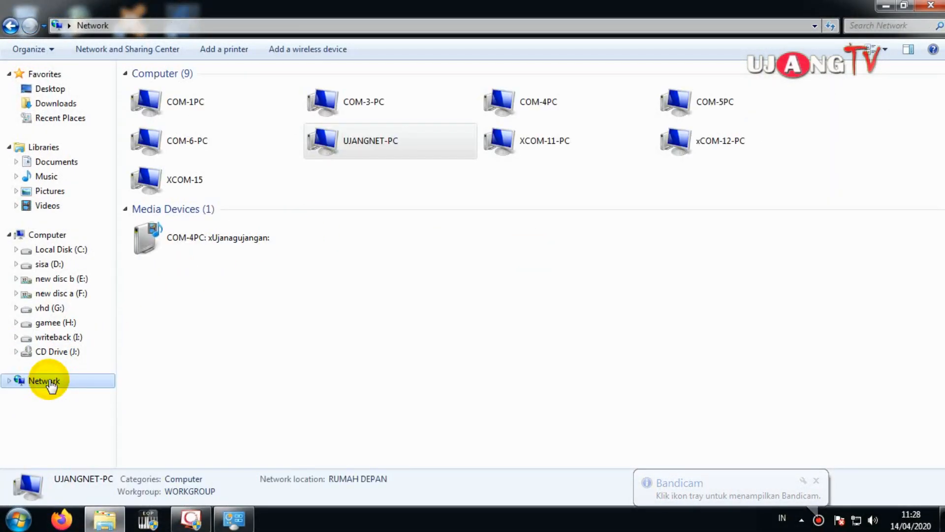
double_click(187, 146)
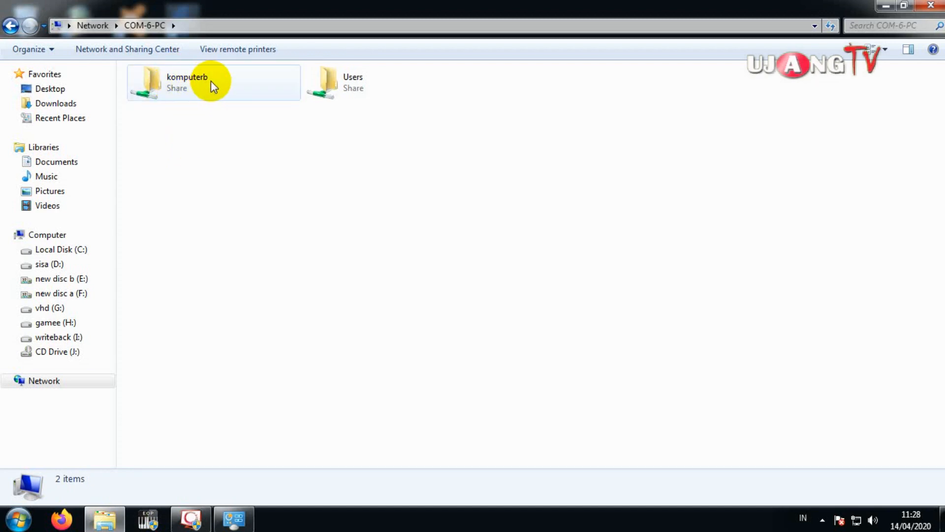
double_click(186, 84)
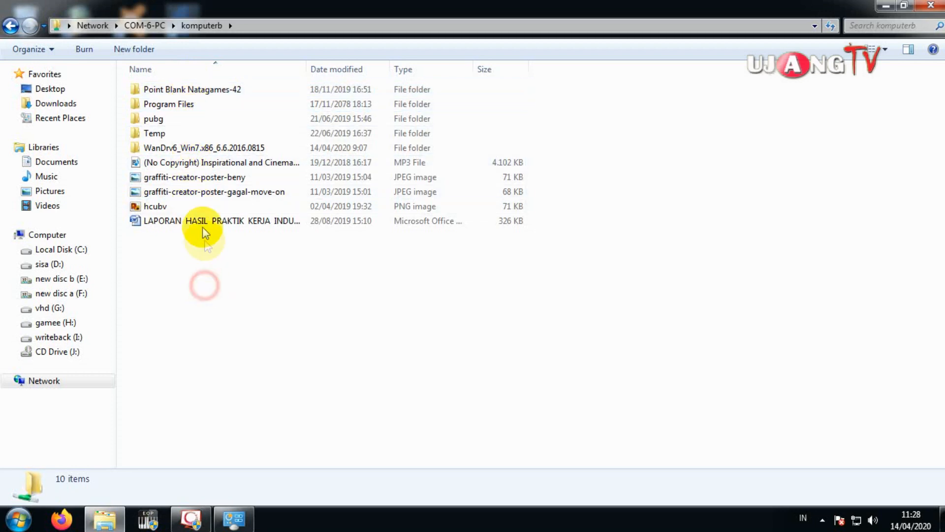
- Copy the MP3 file starting with "(No Copyright) Inspirational and Cinema" from the komputerb share
click(201, 178)
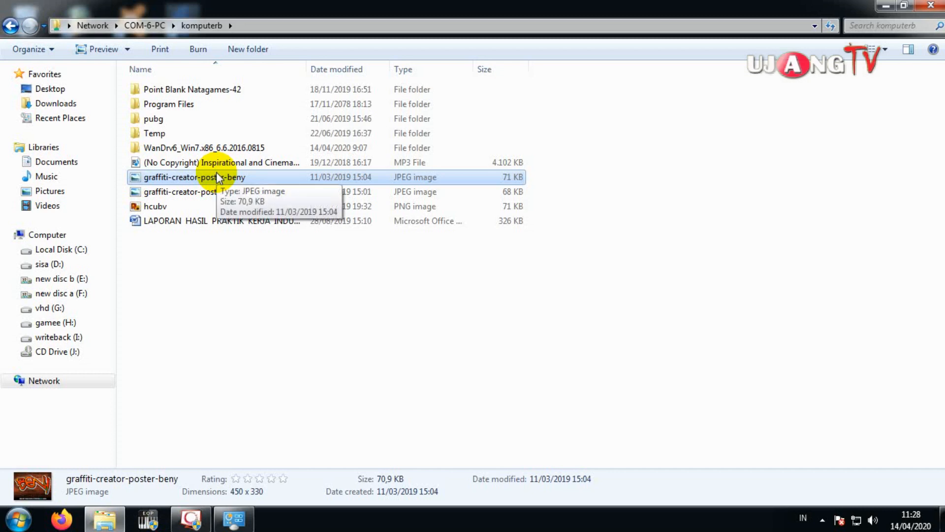
click(215, 165)
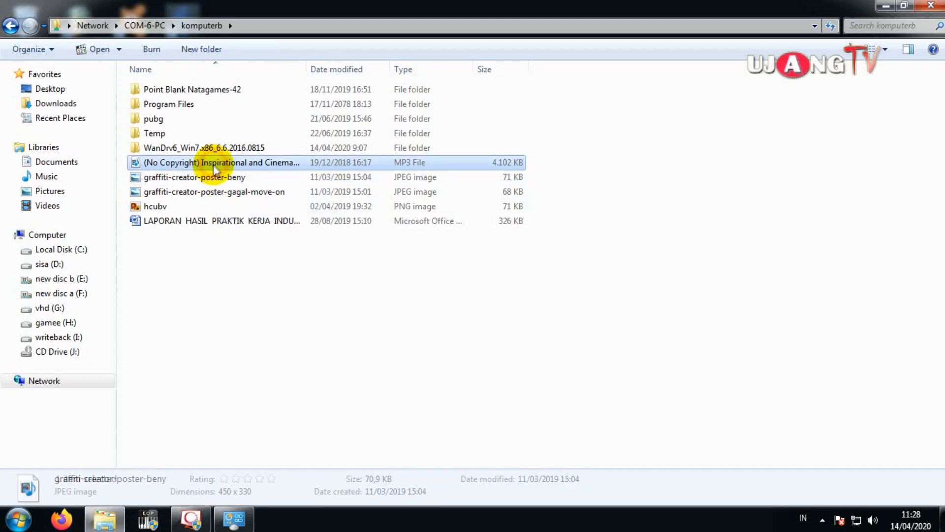
click(205, 254)
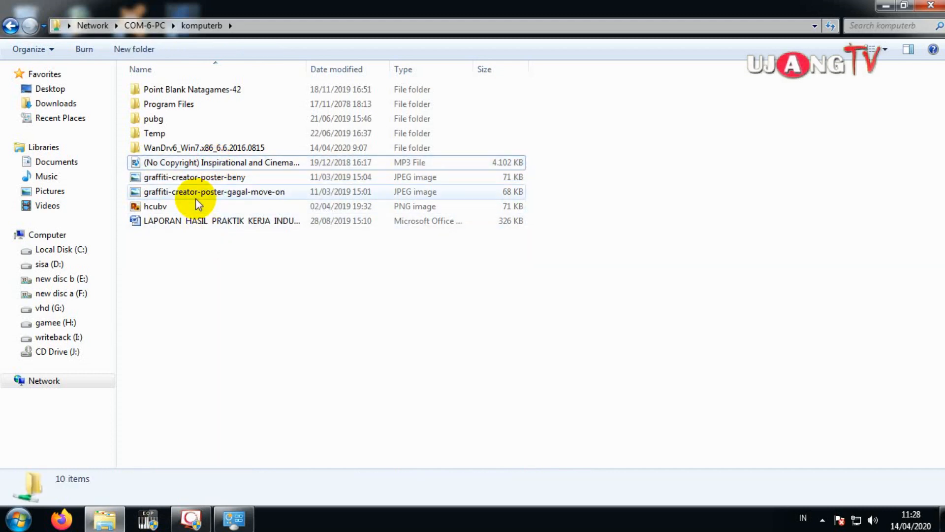
right_click(186, 168)
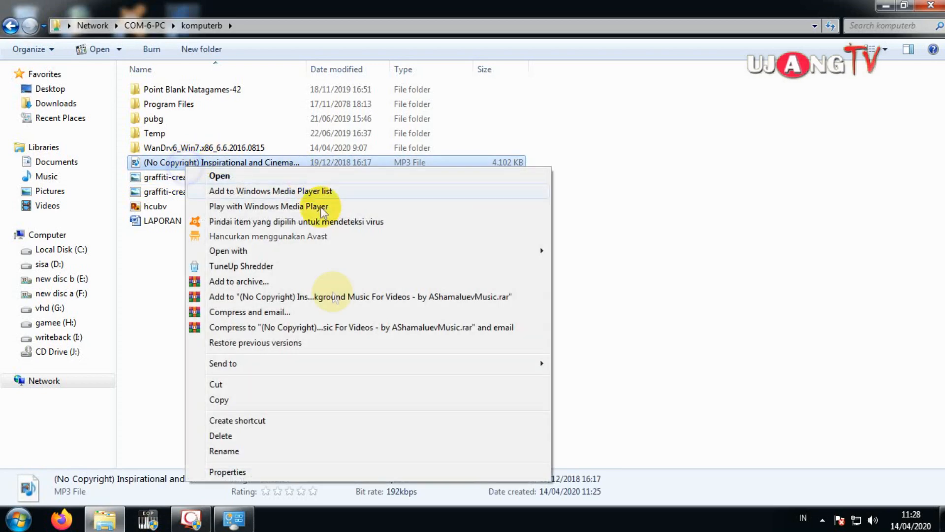
click(252, 400)
- Paste the copied MP3 file into new disc a (F:) and select it there
click(58, 293)
right_click(237, 290)
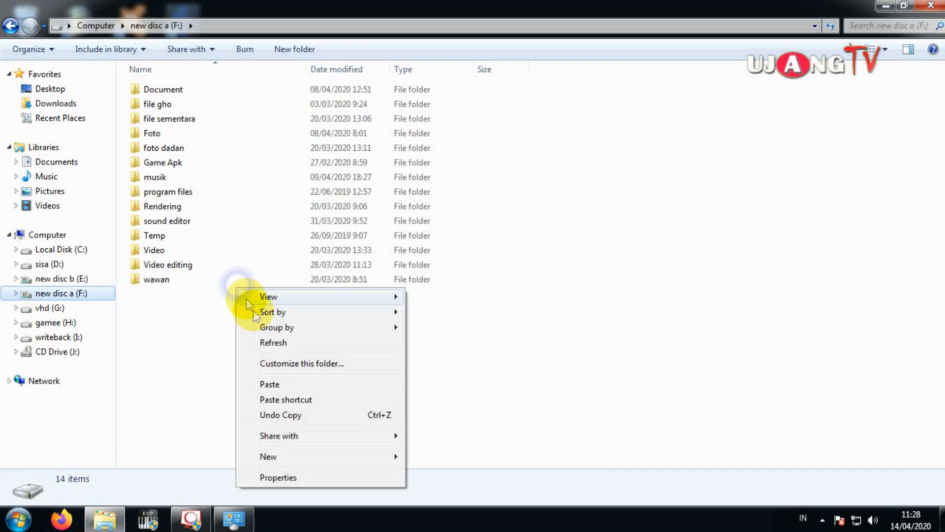
click(270, 385)
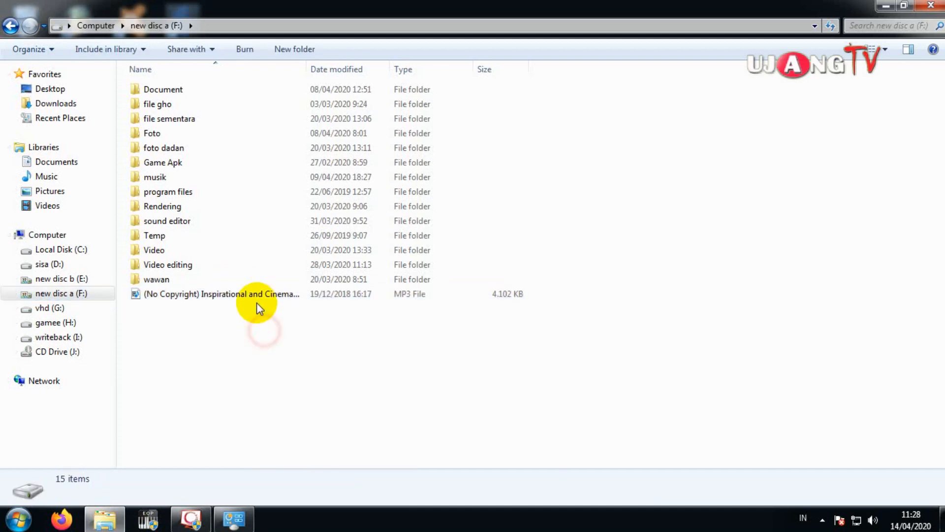
click(256, 300)
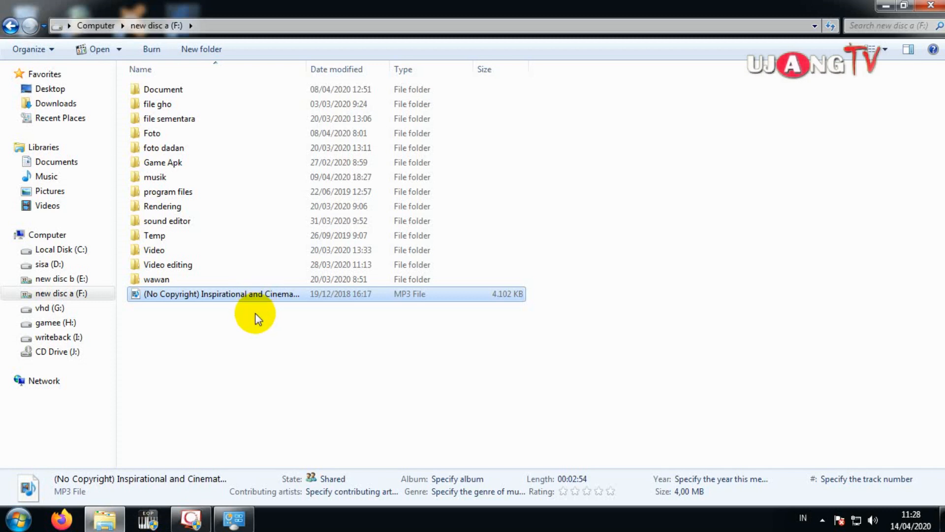
- Open the komputerb share of COM-6-PC from the network computers and select all its items
click(55, 381)
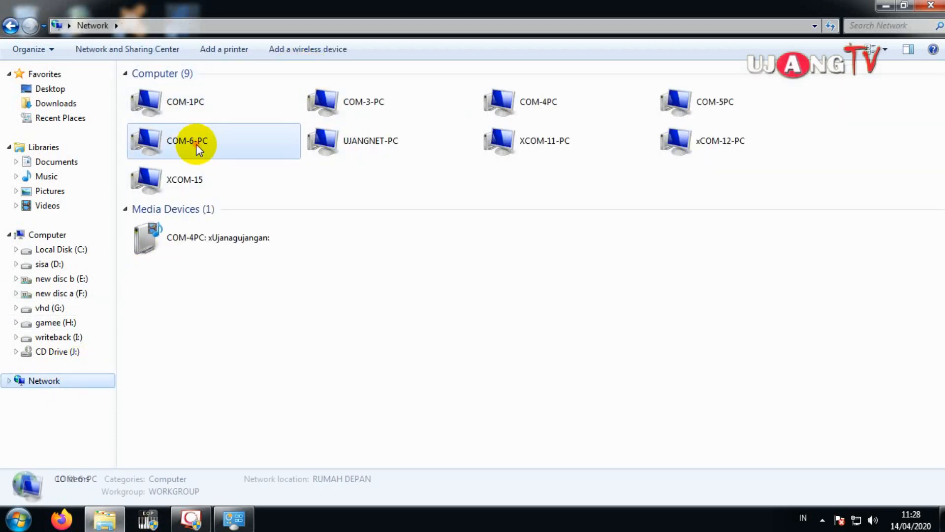
double_click(196, 143)
double_click(194, 81)
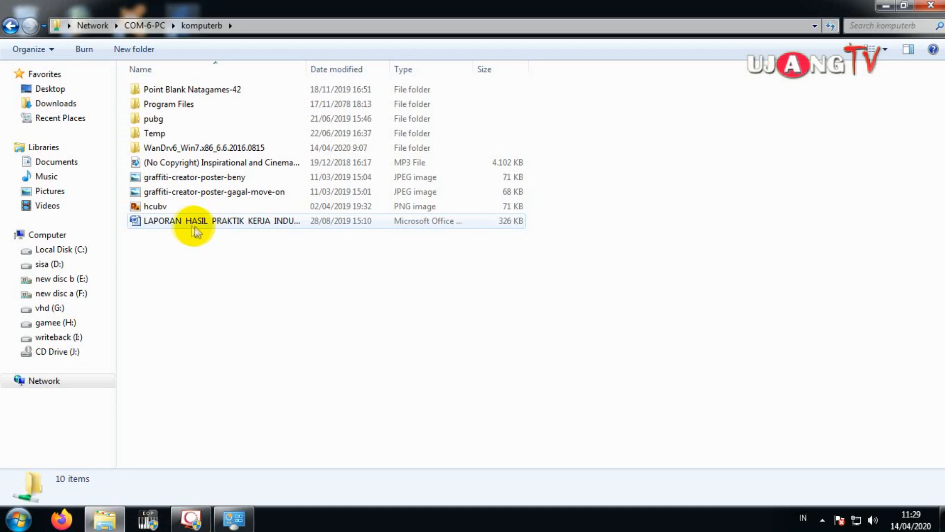
drag(222, 276, 158, 64)
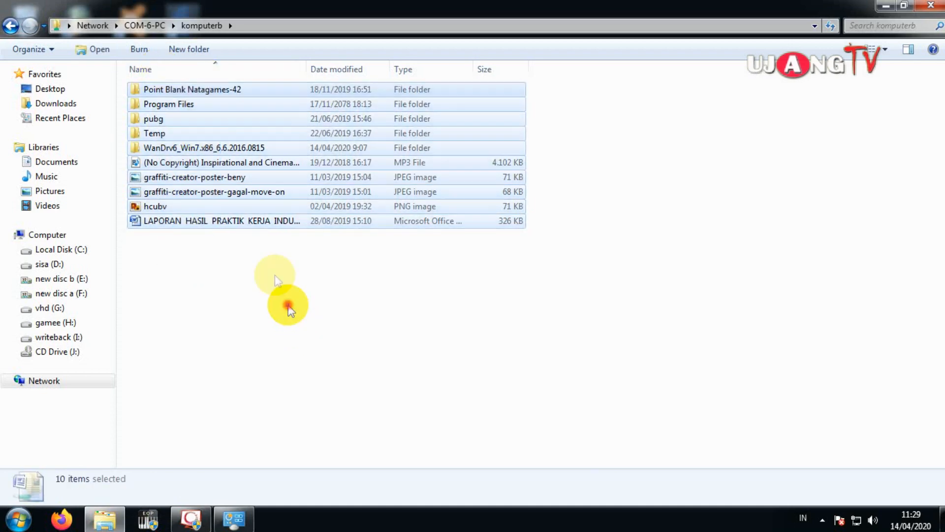
- Try to permanently delete the MP3 file starting with "(No Copyright) Inspirational and Cinema" from the komputerb share
click(181, 163)
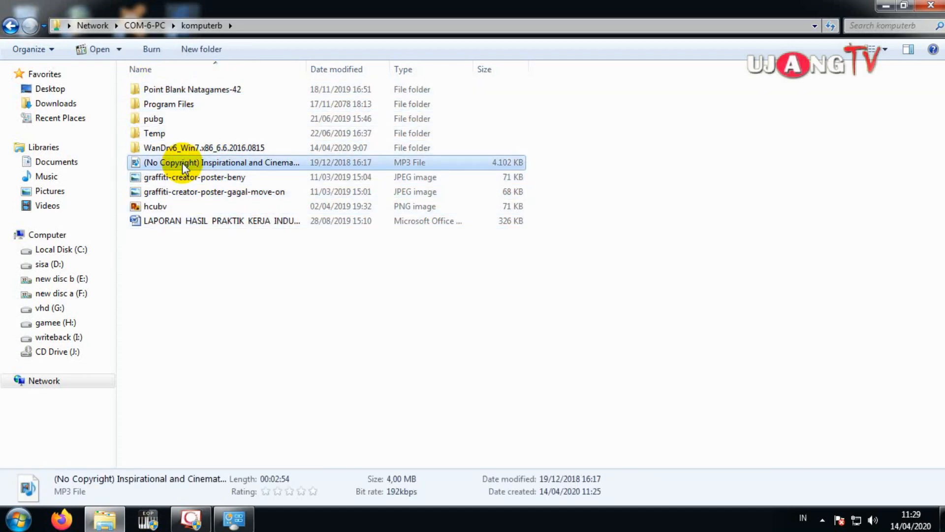
key(shift+Delete)
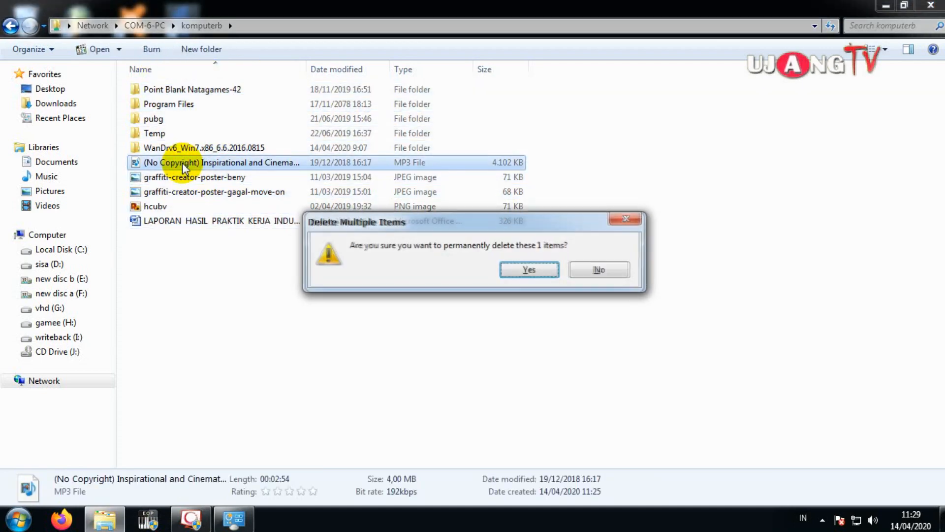
click(518, 270)
click(529, 326)
click(611, 328)
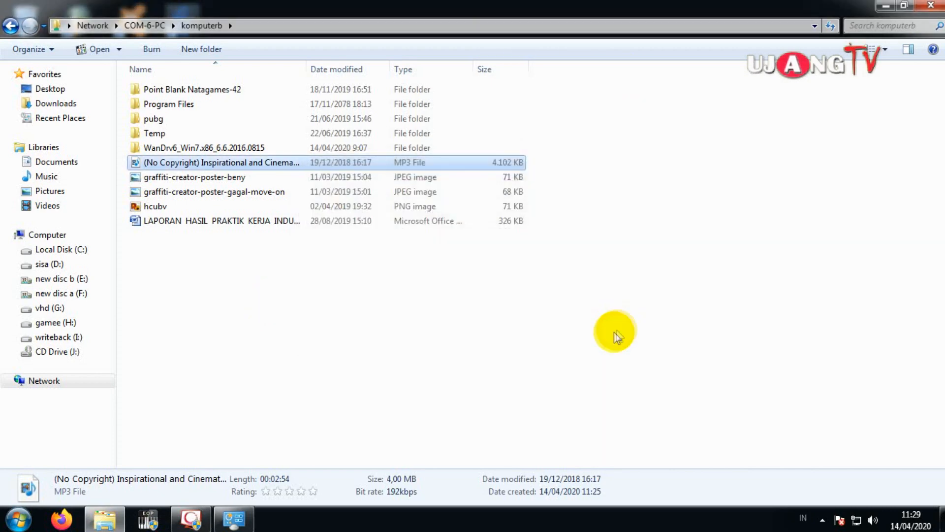
click(222, 242)
drag(307, 298, 198, 95)
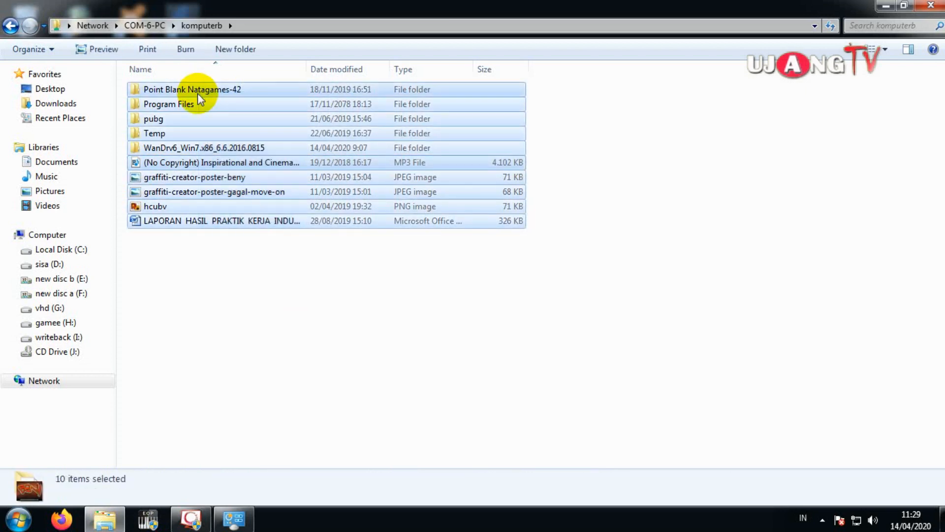
click(595, 320)
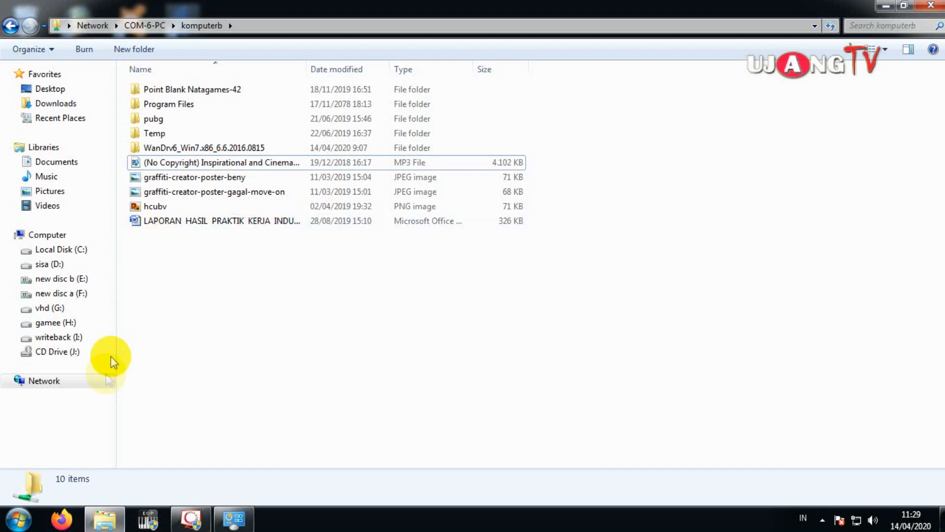
- Go back to the network computers and open COM-6-PC to view its shared folders
click(56, 384)
click(181, 140)
double_click(182, 140)
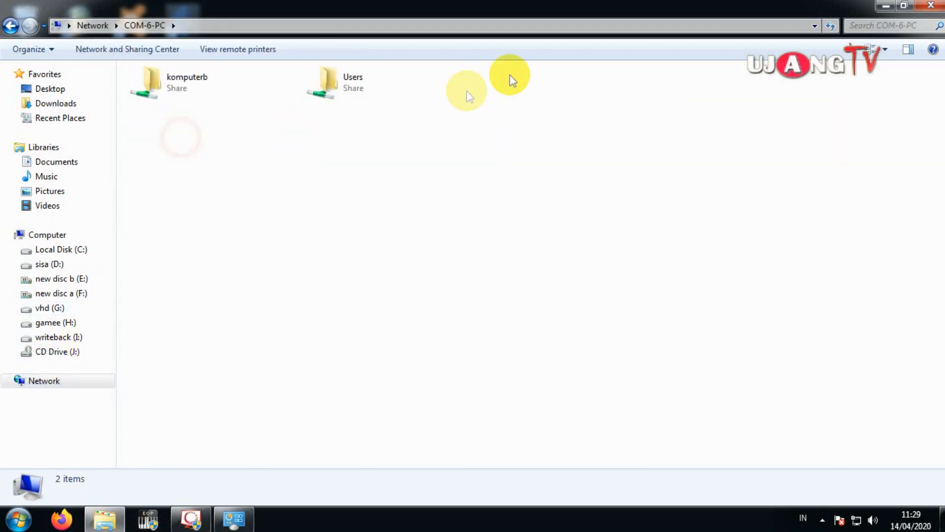
- Return to the network computers and try to open COM-1PC, moving its network password prompt aside
click(10, 27)
double_click(206, 105)
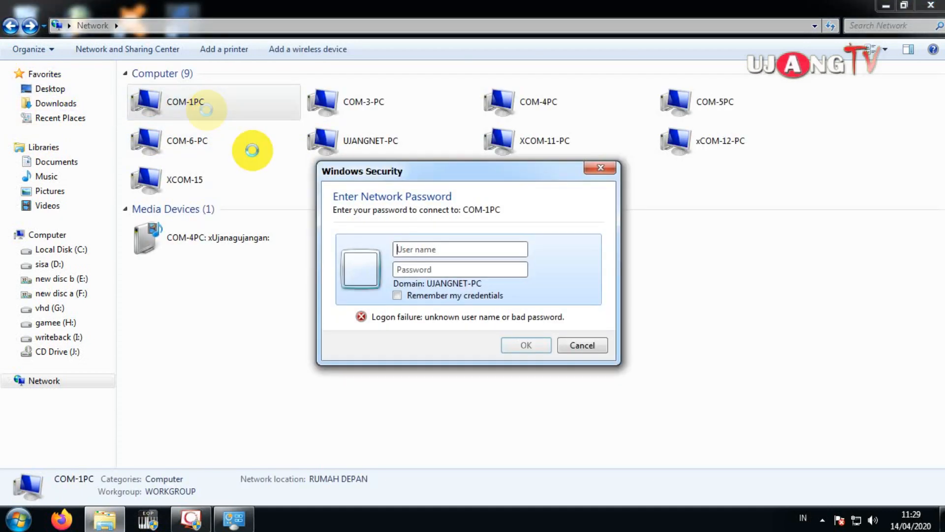
drag(418, 168, 451, 170)
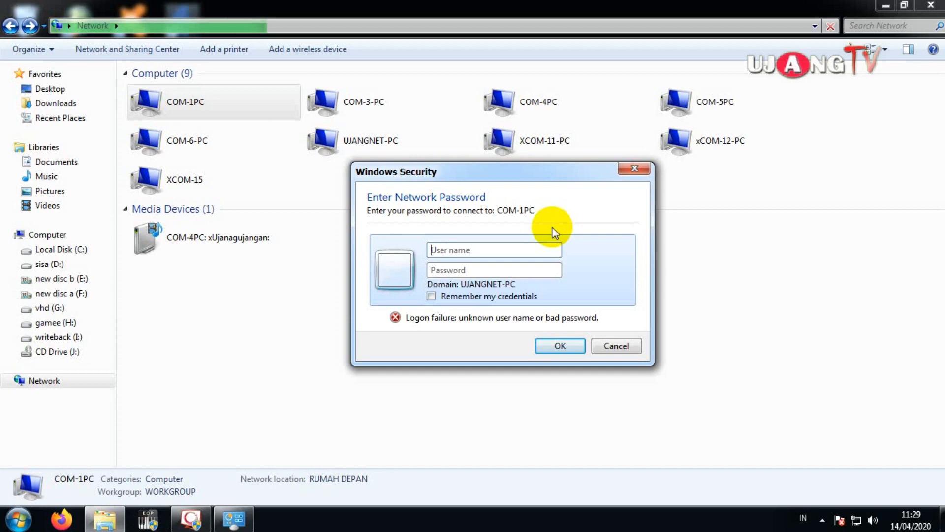
- Check the Turn off password protected sharing option in the advanced sharing settings, and close the settings without saving
mouse_move(859, 525)
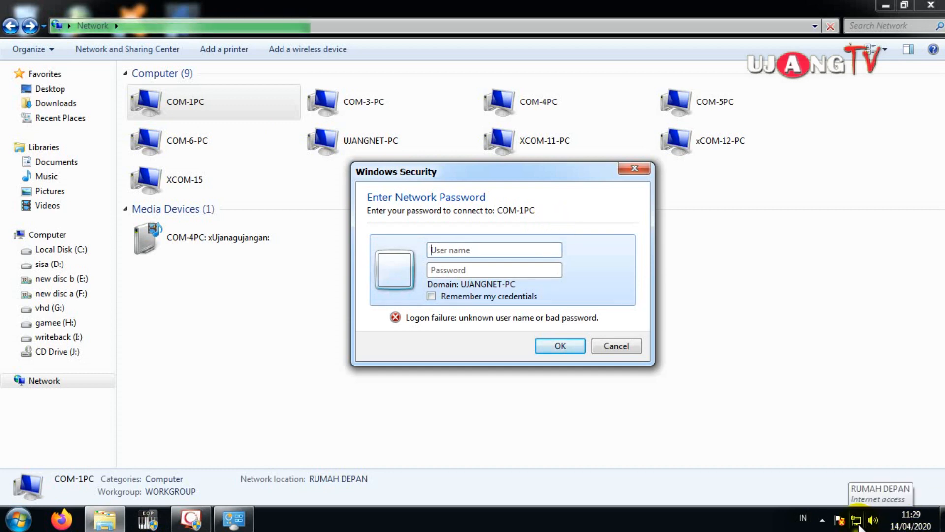
right_click(858, 525)
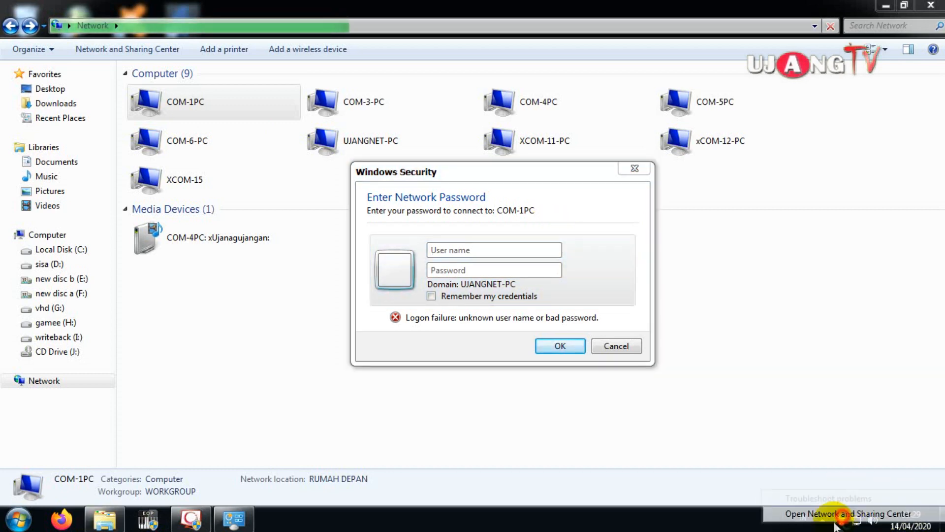
click(846, 511)
click(302, 417)
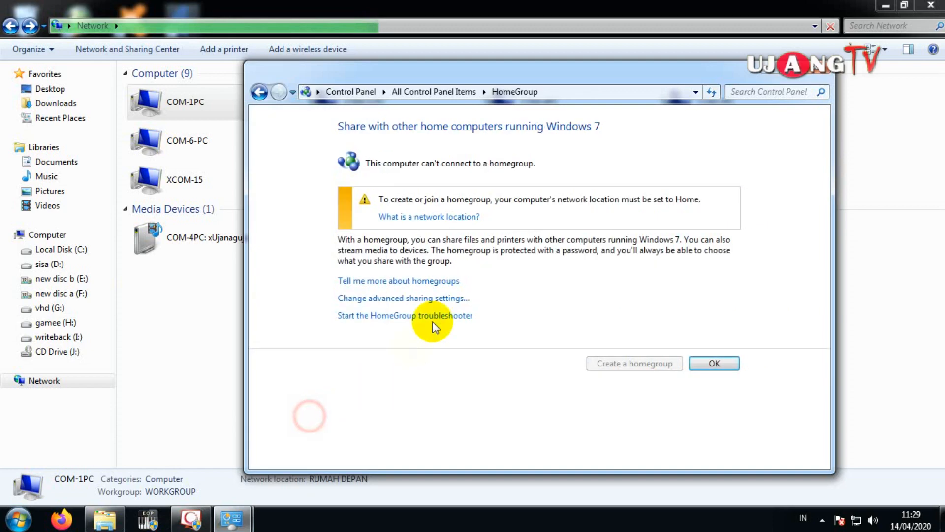
click(418, 297)
click(734, 177)
scroll(460, 302, down, 3)
scroll(460, 303, down, 3)
click(389, 391)
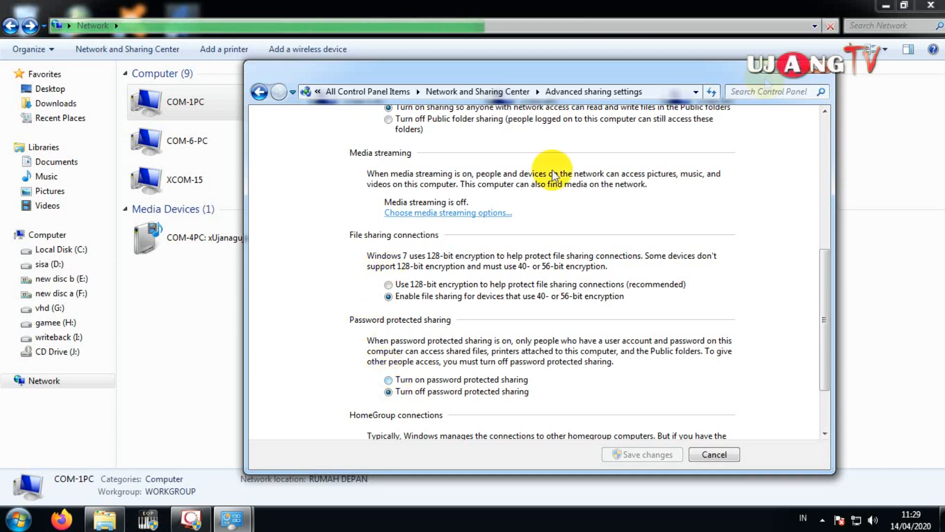
click(816, 68)
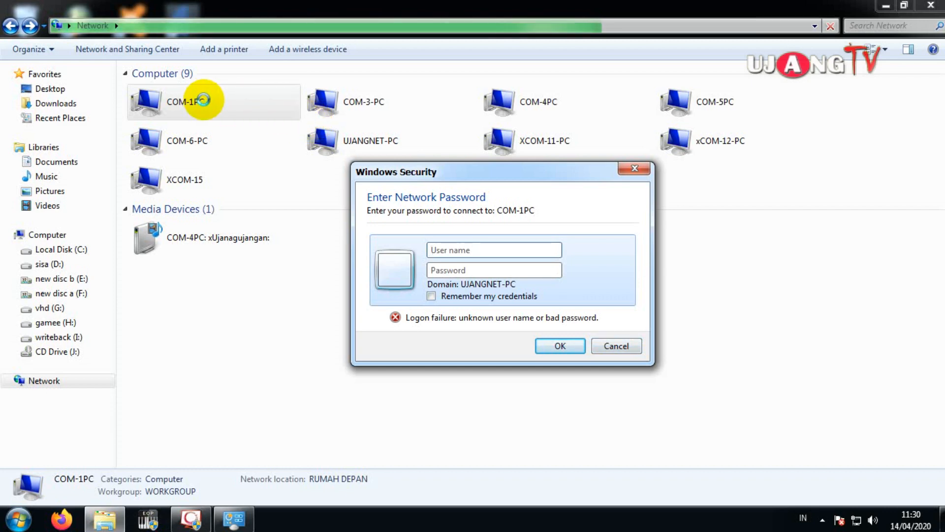
- Dismiss the network password prompt for COM-1PC without entering credentials and minimize the Network window
drag(509, 178, 518, 195)
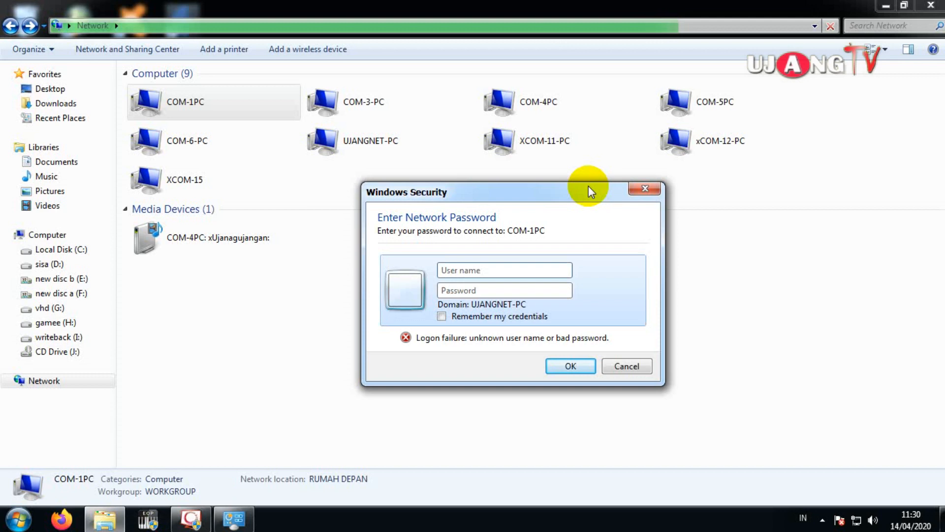
click(634, 188)
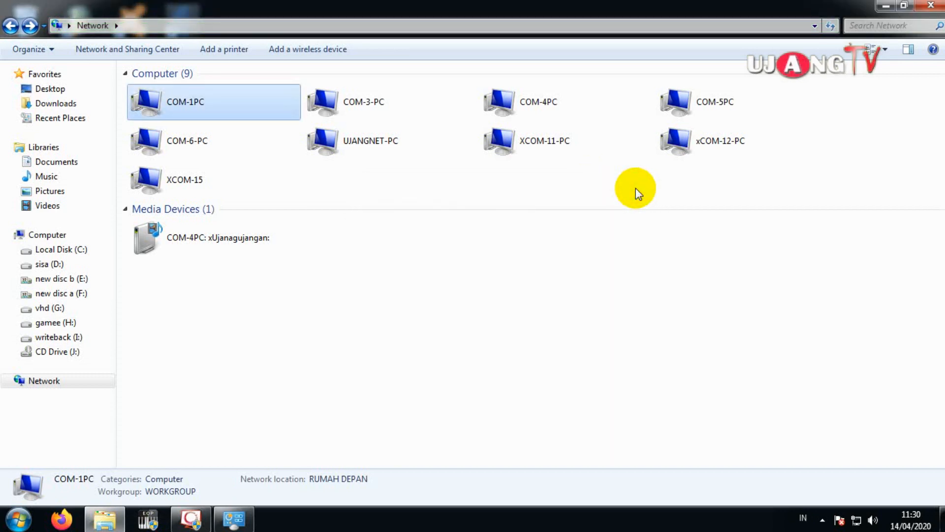
click(886, 5)
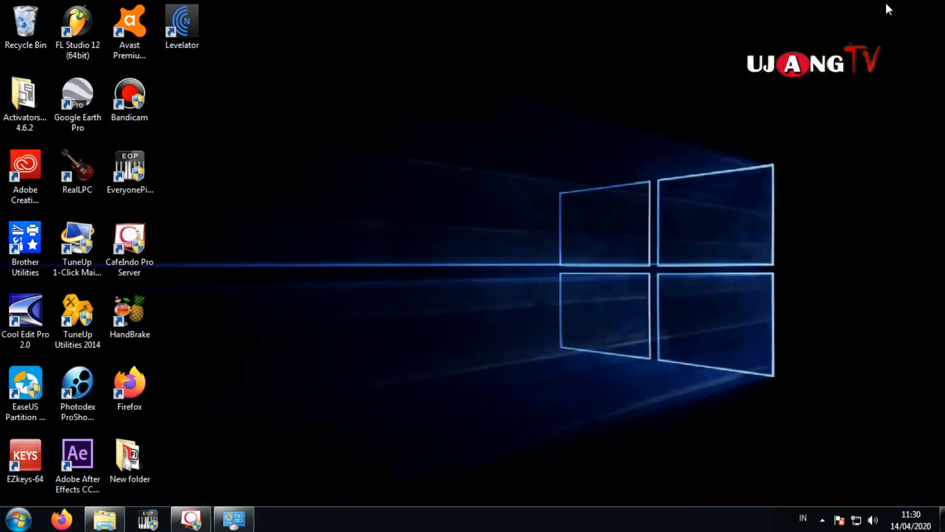